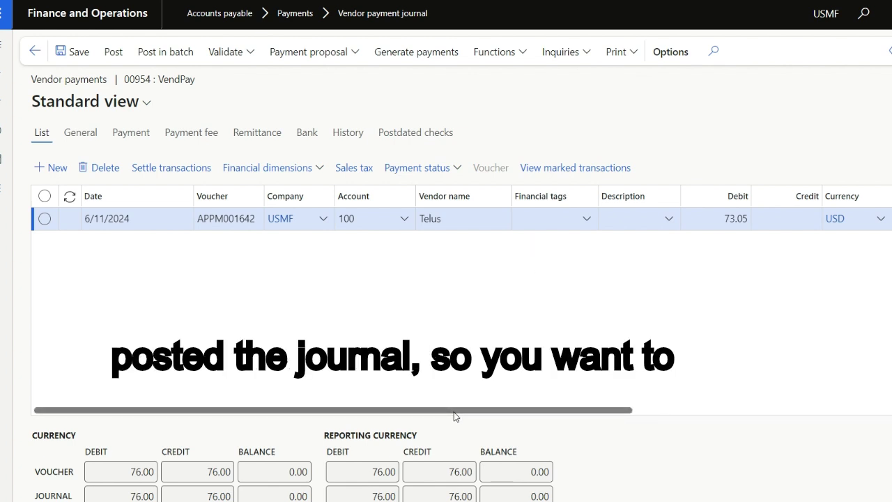
- Enter 'paym eft' as the description of the Telus payment line
mouse_move(456, 413)
left_mouse_down()
mouse_move(514, 420)
mouse_move(453, 418)
left_mouse_up()
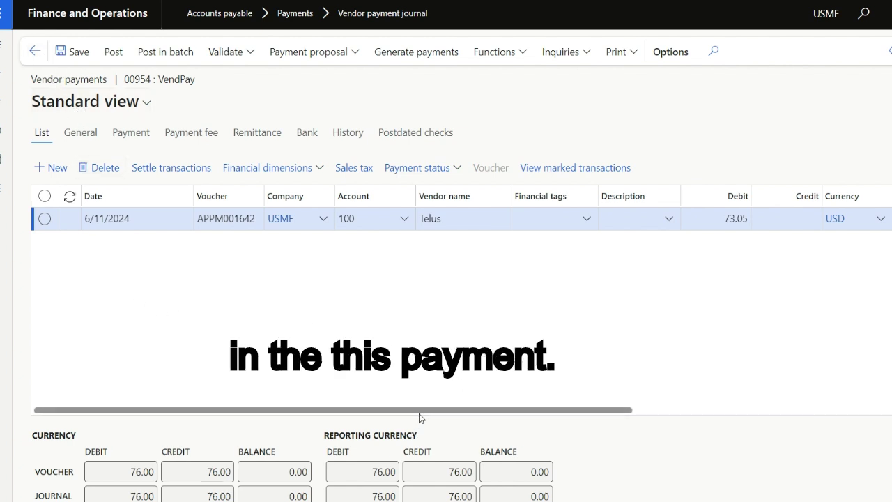
scroll(421, 413, "right", 1)
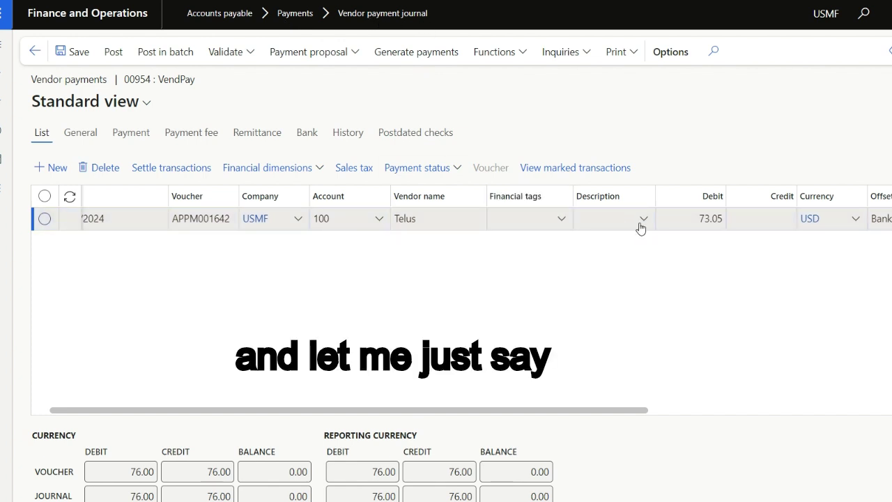
left_click(606, 218)
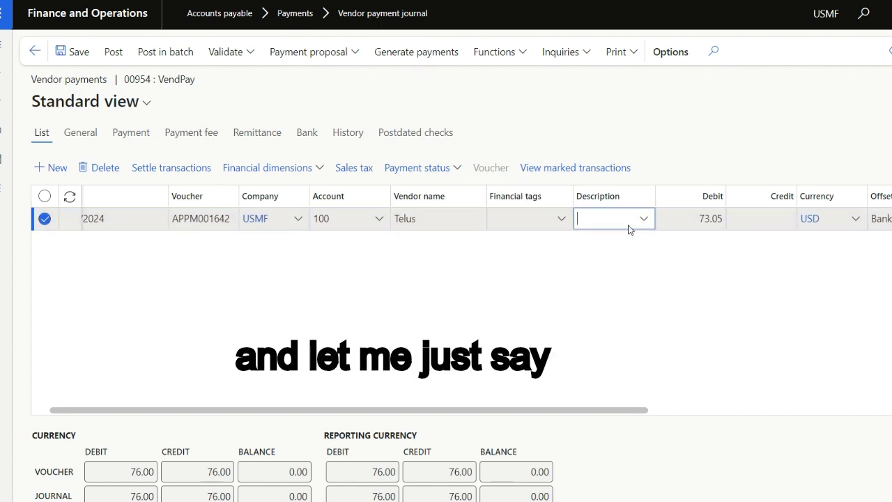
type("t")
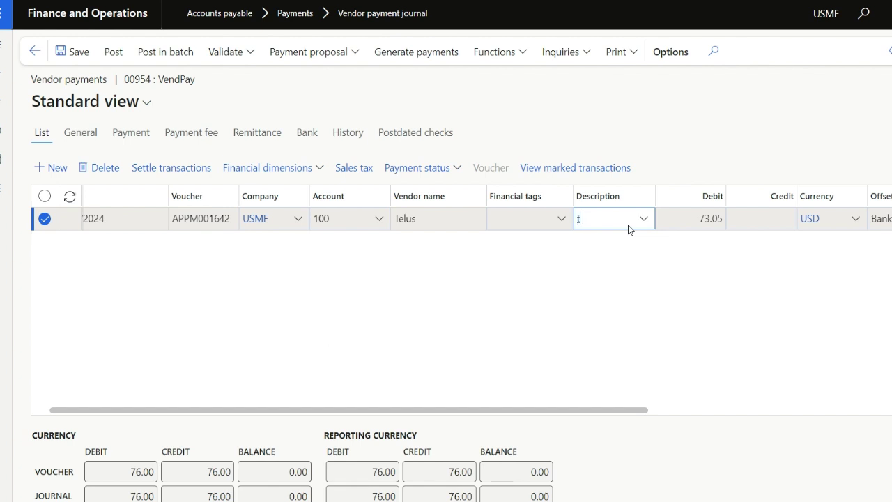
type("paym")
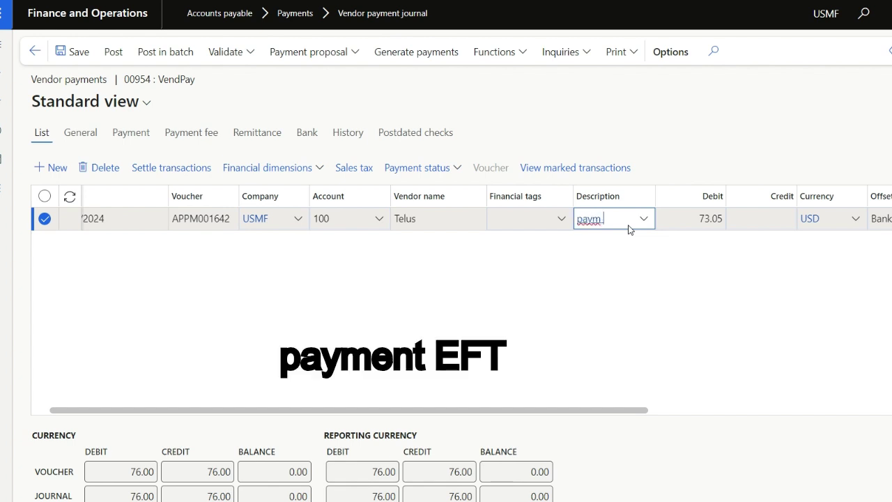
type(" eft")
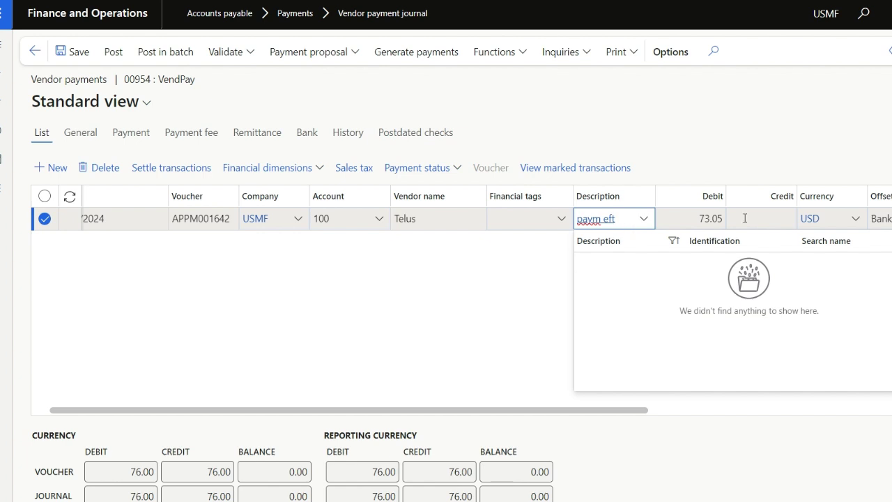
key("Escape")
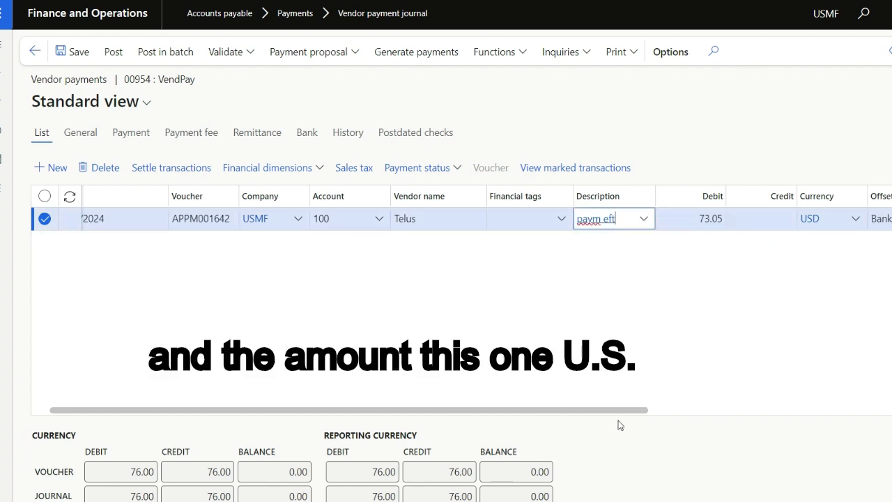
- Simulate posting vendor payment journal 00954 to validate it
left_click_drag(620, 425, 838, 223)
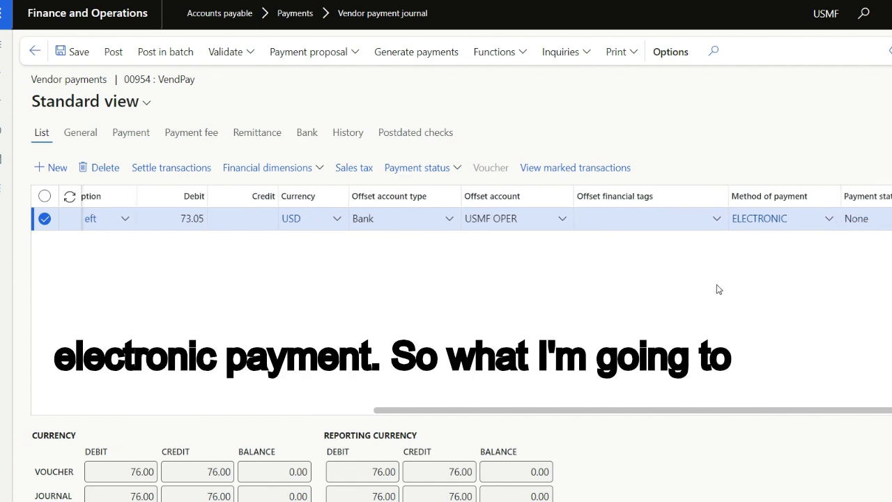
left_click_drag(701, 414, 177, 385)
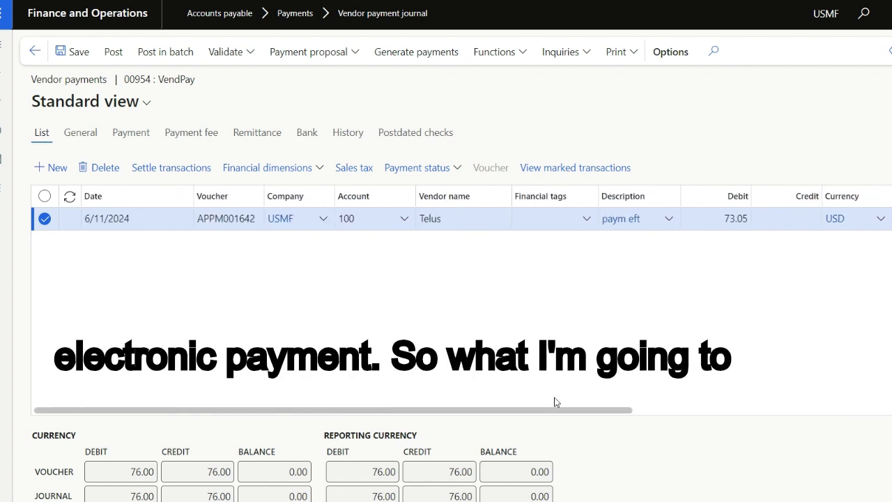
left_click(241, 55)
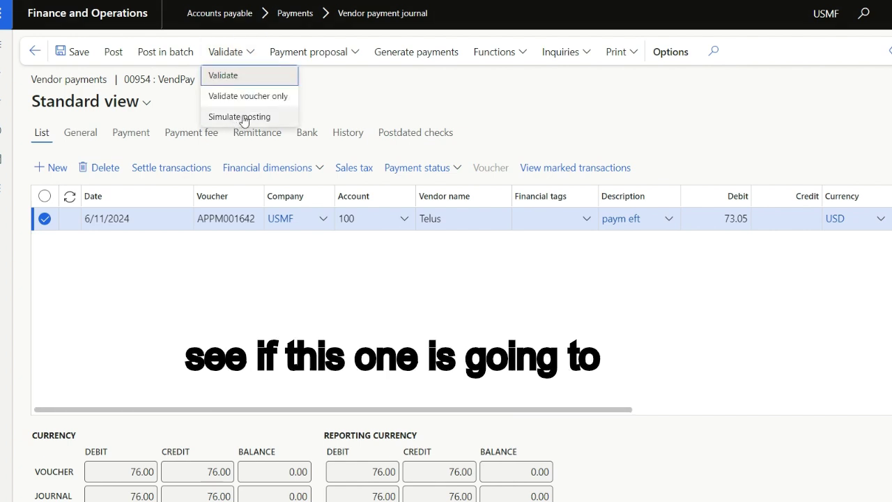
left_click(243, 118)
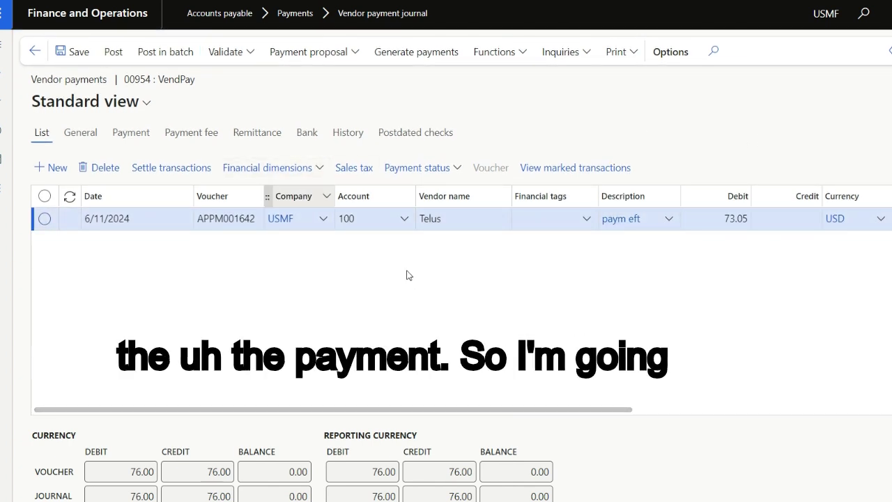
- Generate the NACHA payment file for journal 00954 using method ELECTRONIC and bank USMF OPER
left_click(394, 57)
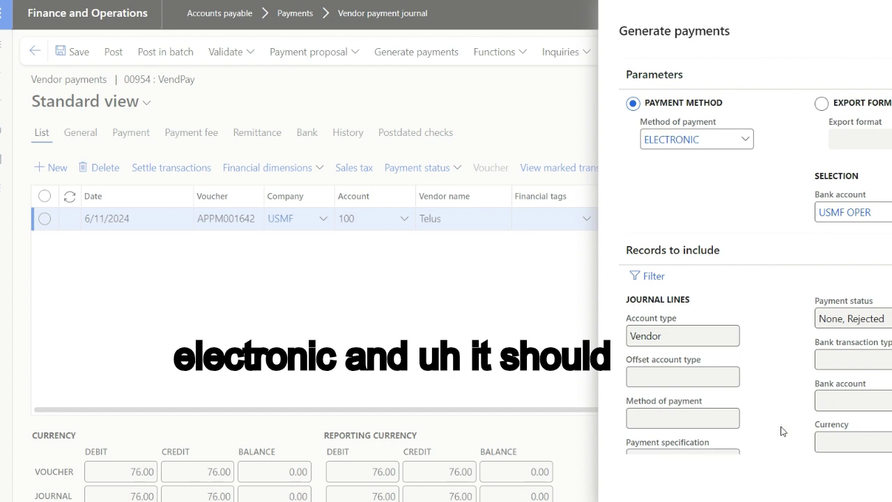
key("Return")
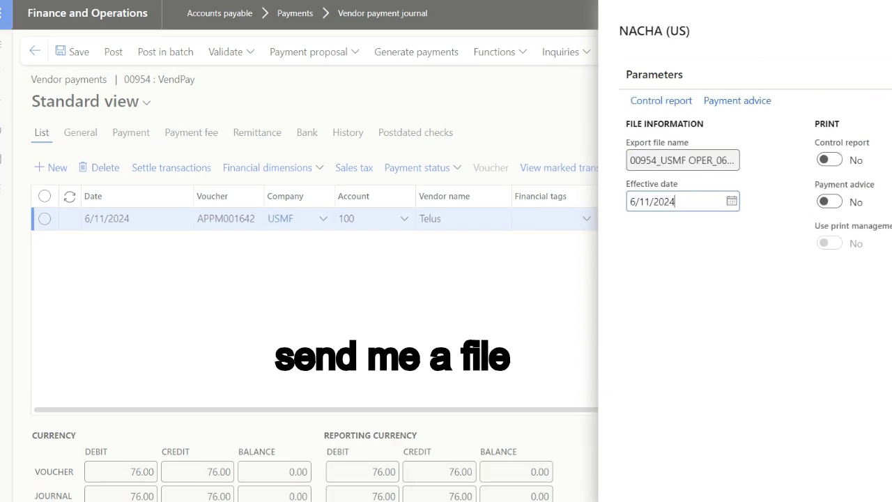
key("Return")
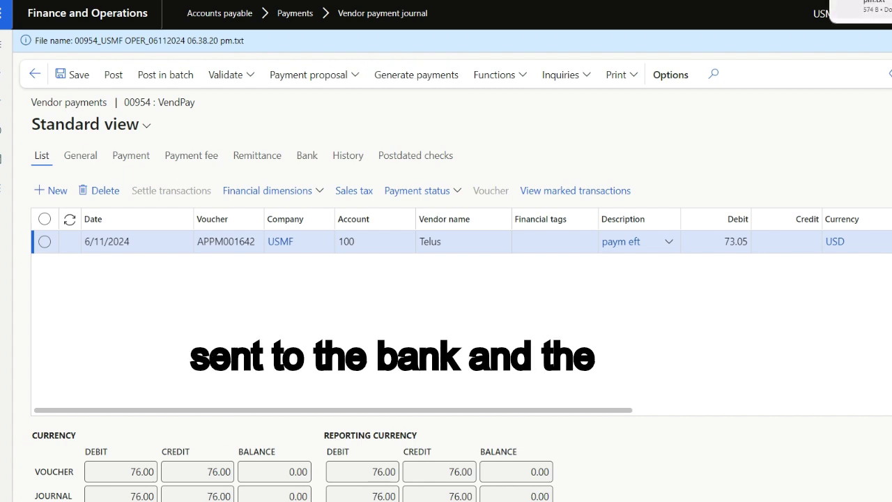
left_click(876, 3)
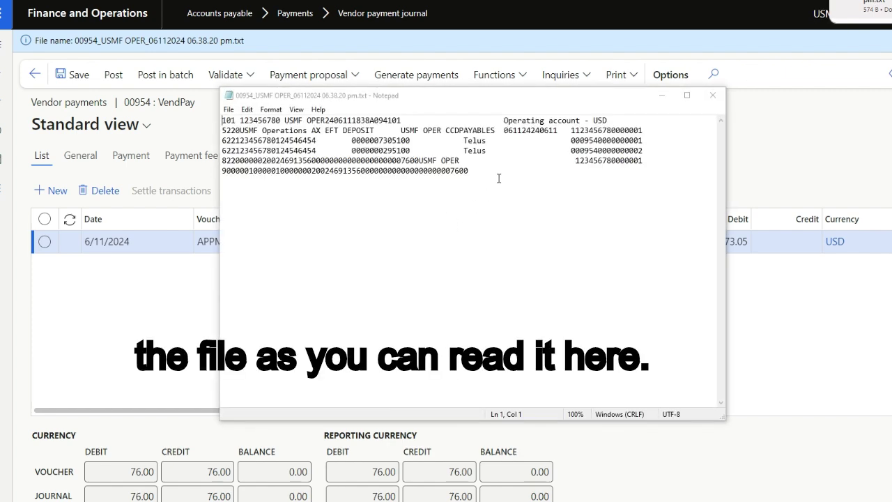
key("ctrl+a")
left_click_drag(282, 100, 345, 112)
left_click(772, 108)
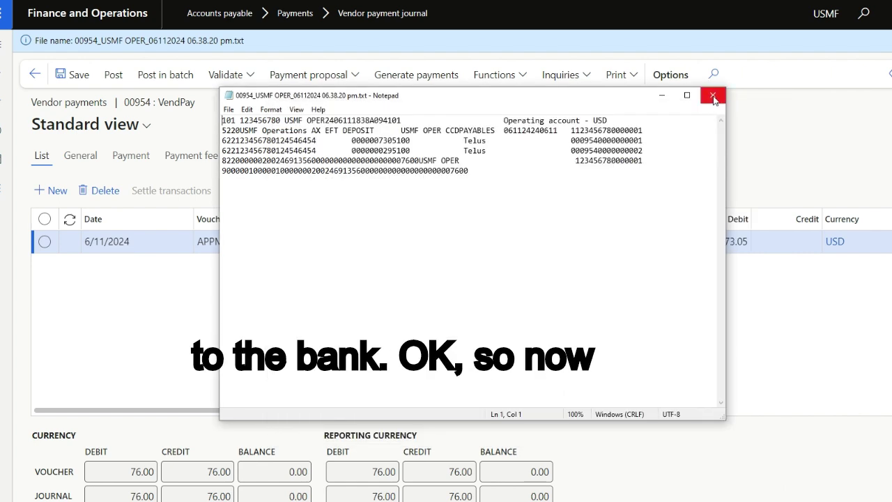
left_click(713, 98)
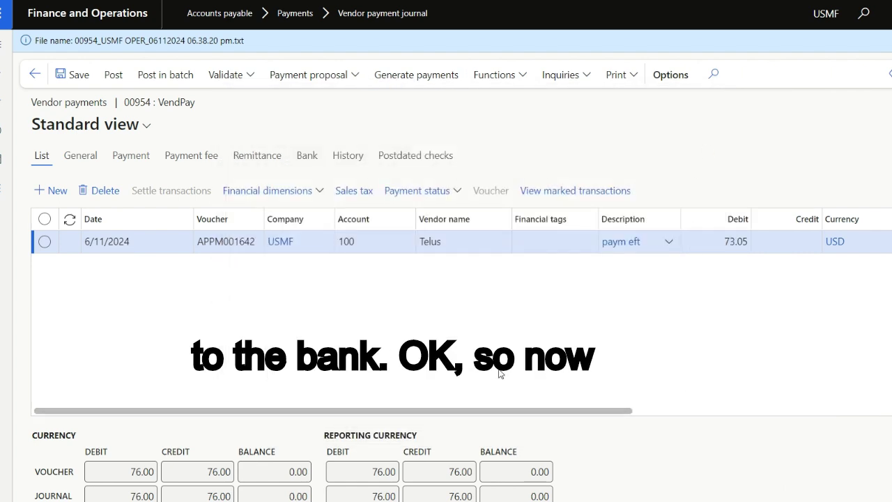
- Post vendor payment journal 00954 with the Telus 73.05 payment
left_click_drag(534, 411, 462, 408)
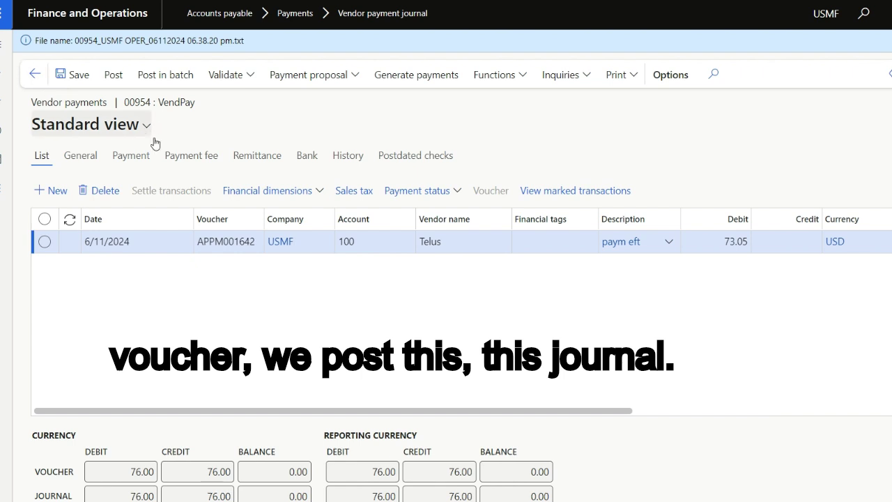
left_click(112, 77)
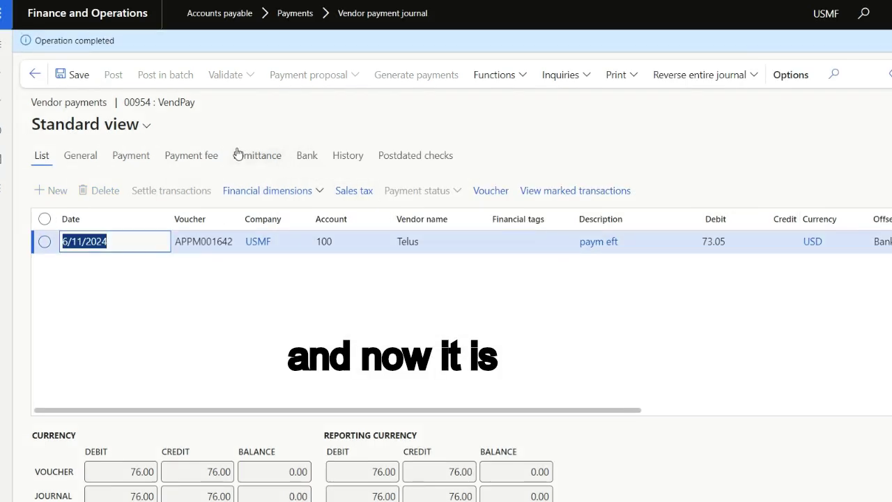
- Show posted payment journals sorted newest first and open journal 00954's lines
left_click(34, 74)
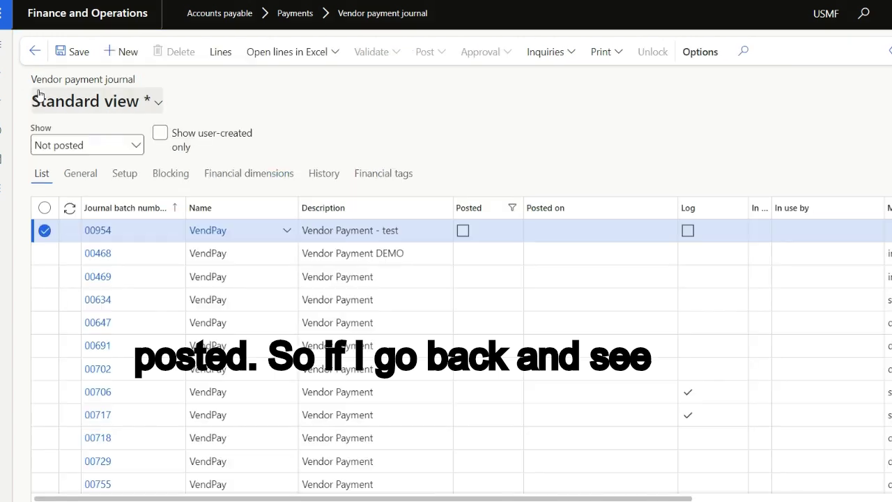
left_click(135, 147)
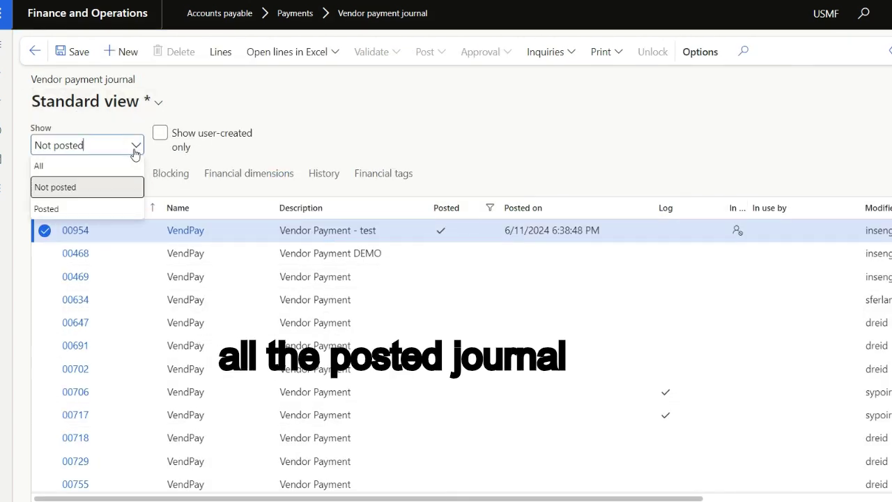
left_click(52, 208)
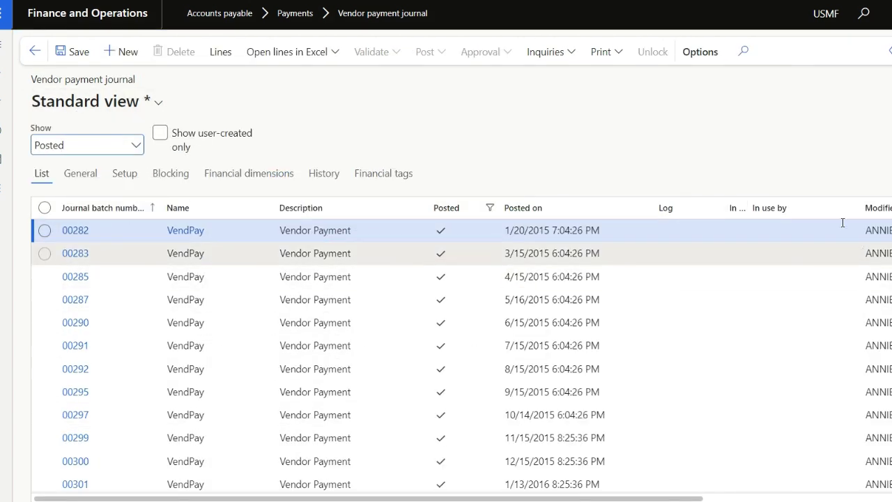
left_click(538, 208)
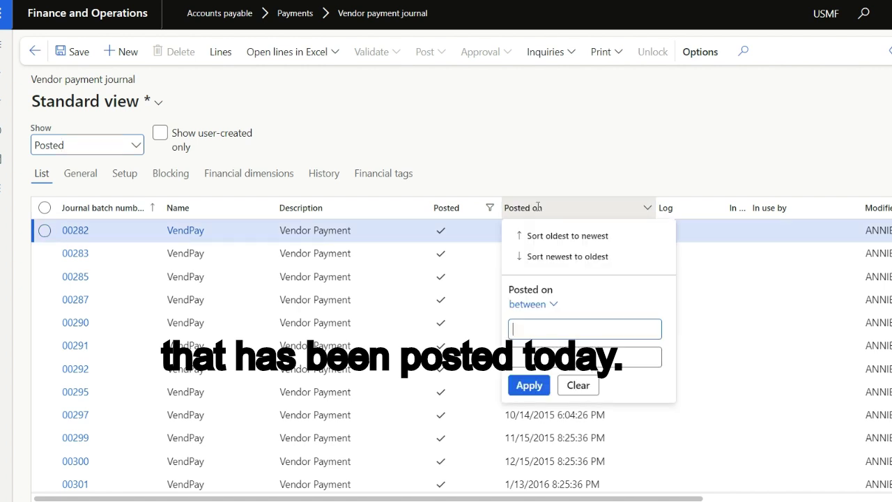
left_click(551, 257)
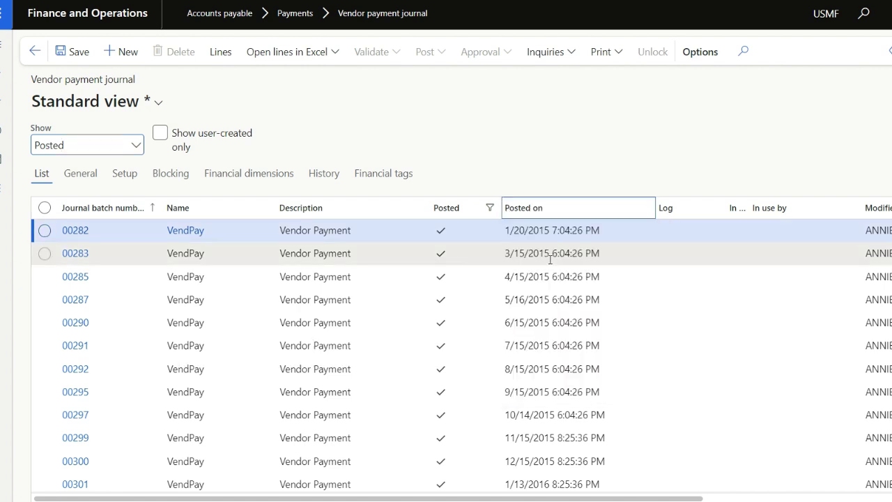
left_click(334, 231)
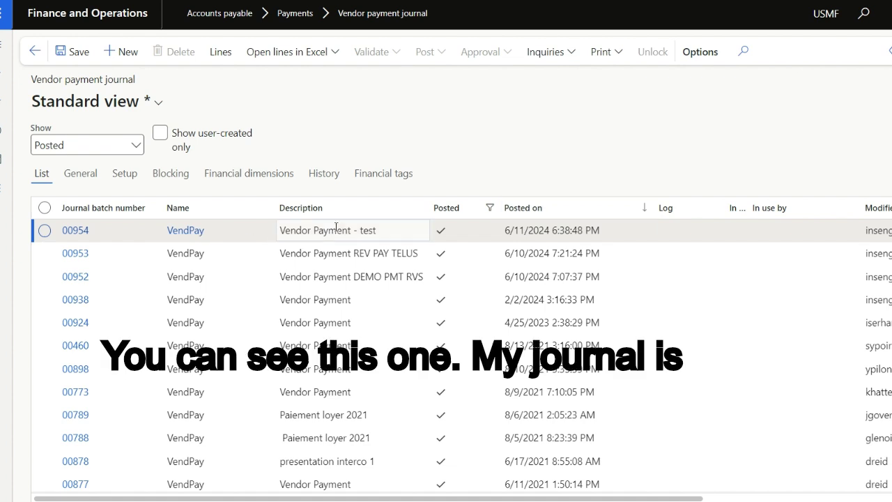
left_click(79, 231)
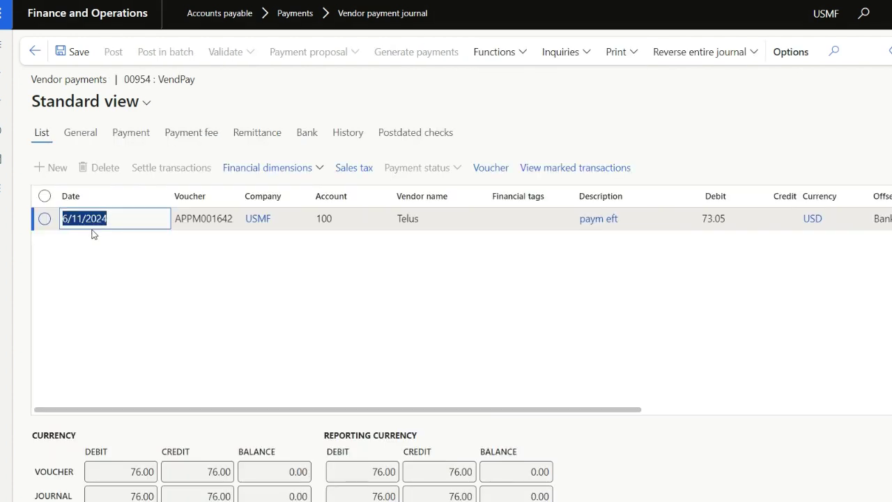
- Check the 73.05 debit, then reopen journal 00954's lines from the posted list
left_click(718, 219)
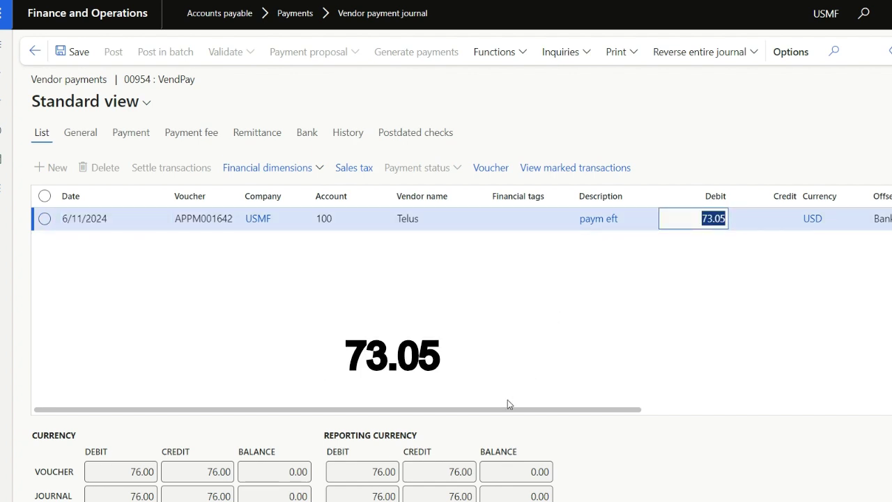
left_click_drag(510, 410, 396, 417)
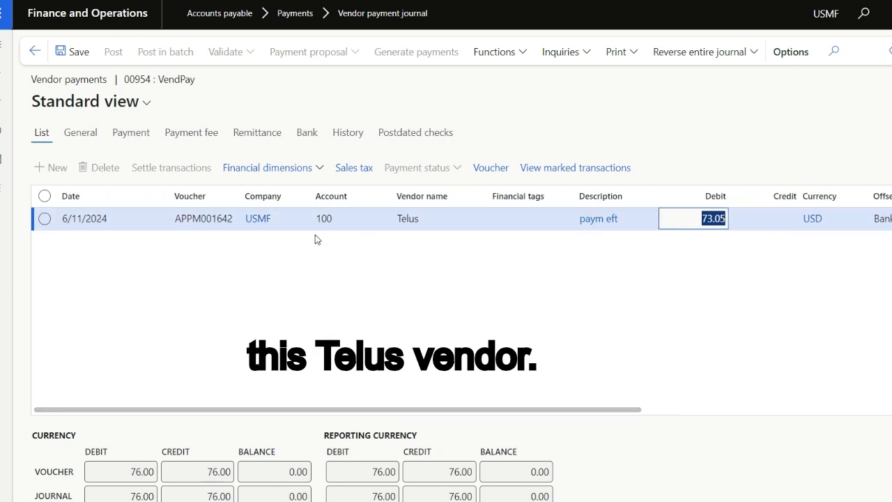
left_click(34, 51)
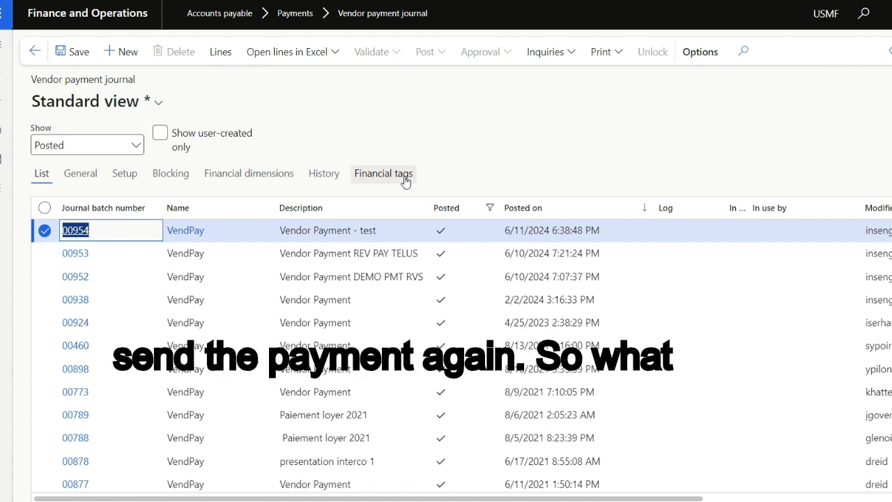
left_click(450, 120)
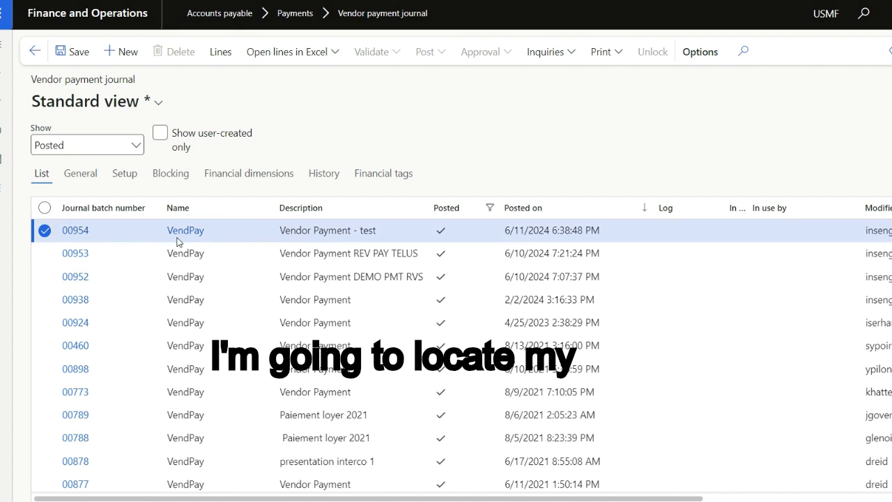
left_click(200, 237)
- Inspect journal 00954's 73.05 Telus line for vendor account 100
left_click(336, 220)
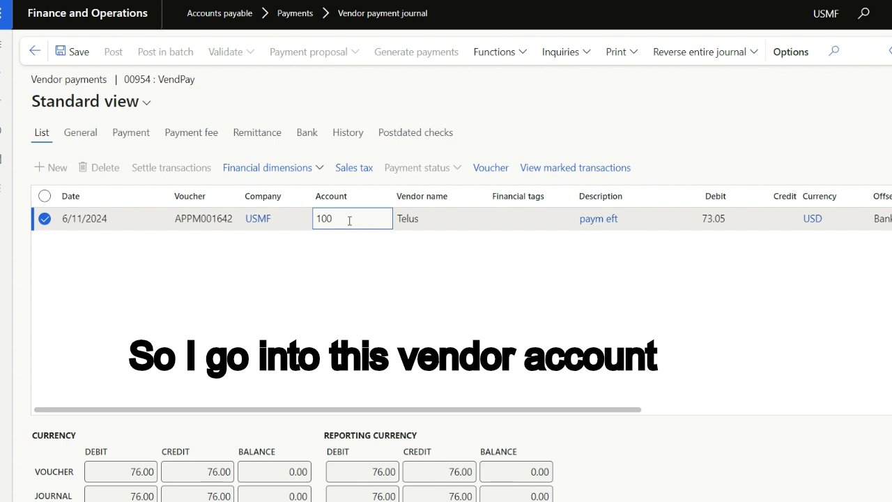
right_click(328, 220)
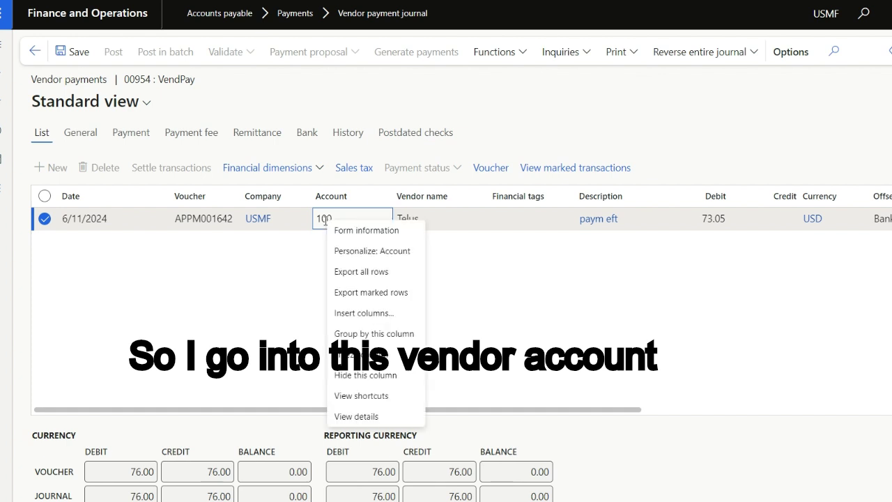
left_click(514, 313)
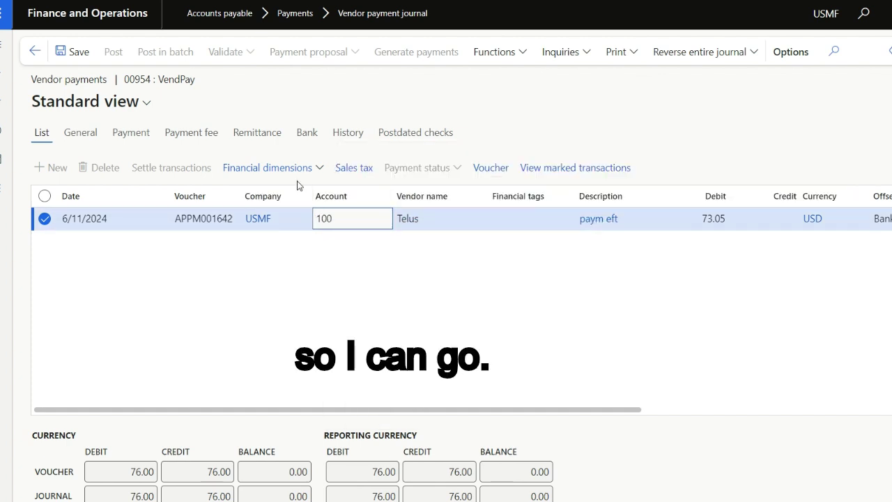
right_click(447, 1)
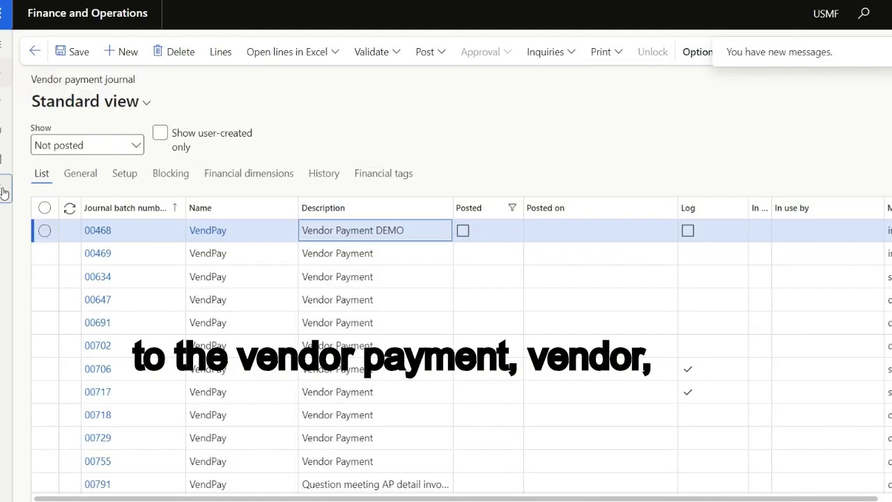
- Filter All vendors to account 100 and open Telus's vendor transactions
left_click(5, 187)
left_click(58, 220)
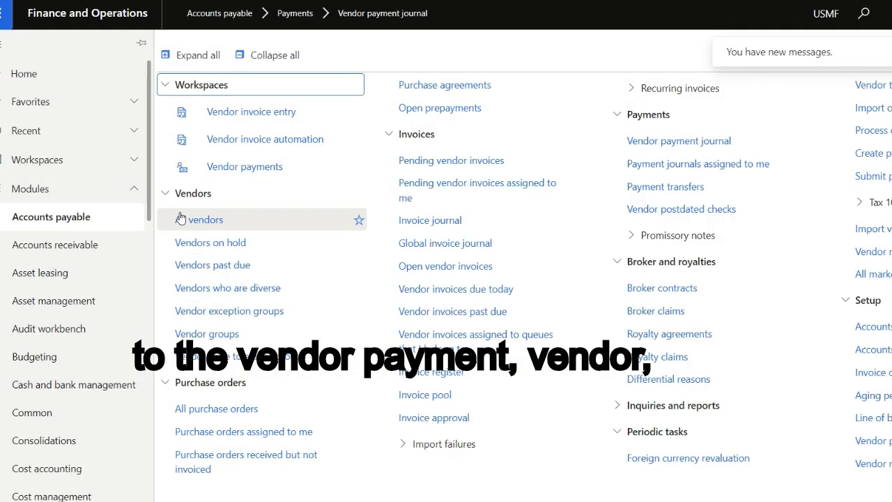
left_click(209, 222)
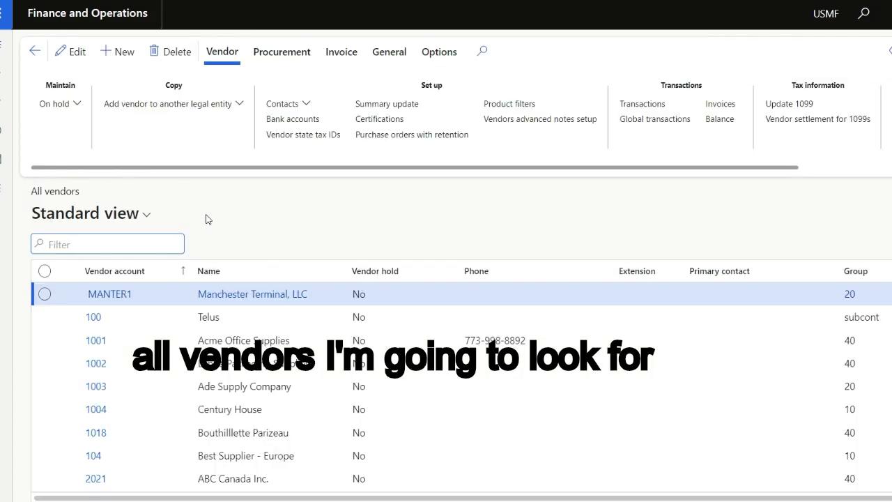
left_click(141, 272)
type("10")
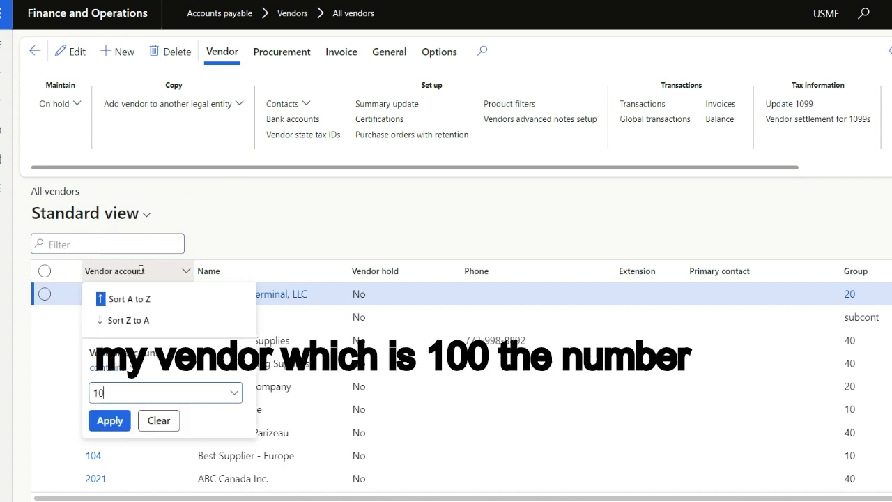
type("0")
key("Return")
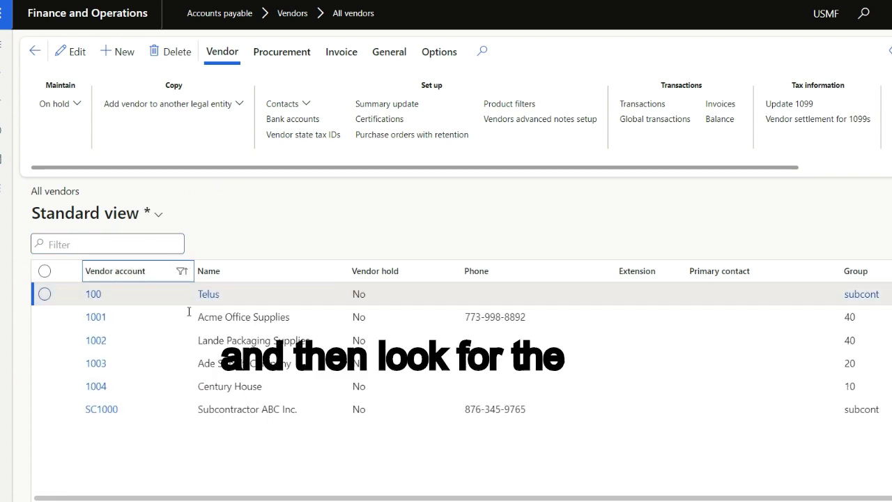
left_click(646, 105)
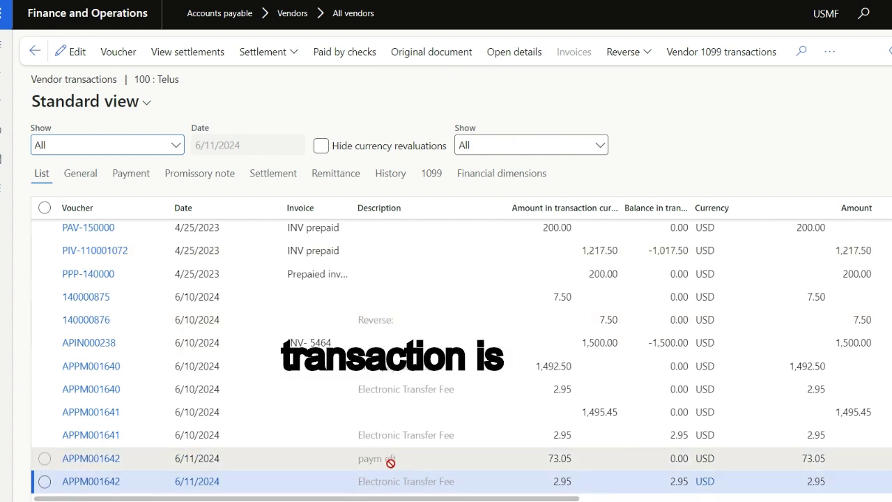
- Undo settlement of payment APPM001642 against invoice PIV-110001071, marking both lines
left_click(231, 461)
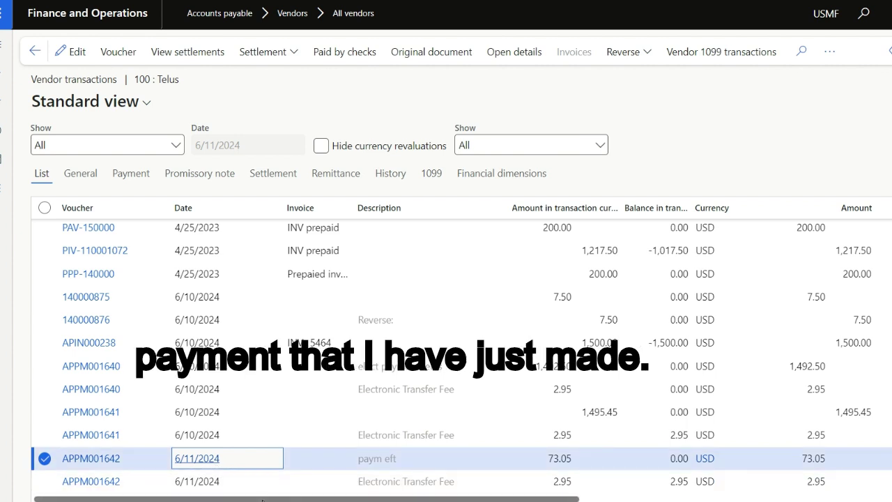
mouse_move(262, 499)
left_mouse_down()
mouse_move(279, 500)
mouse_move(262, 500)
left_mouse_up()
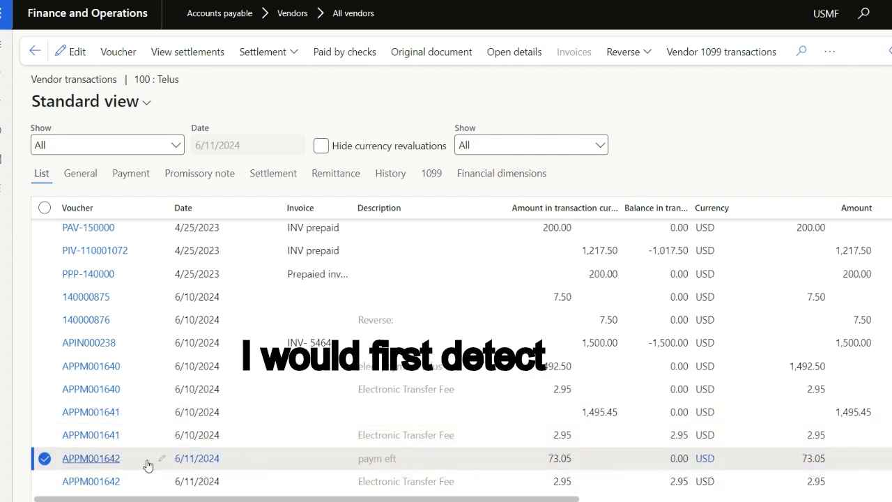
left_click(268, 59)
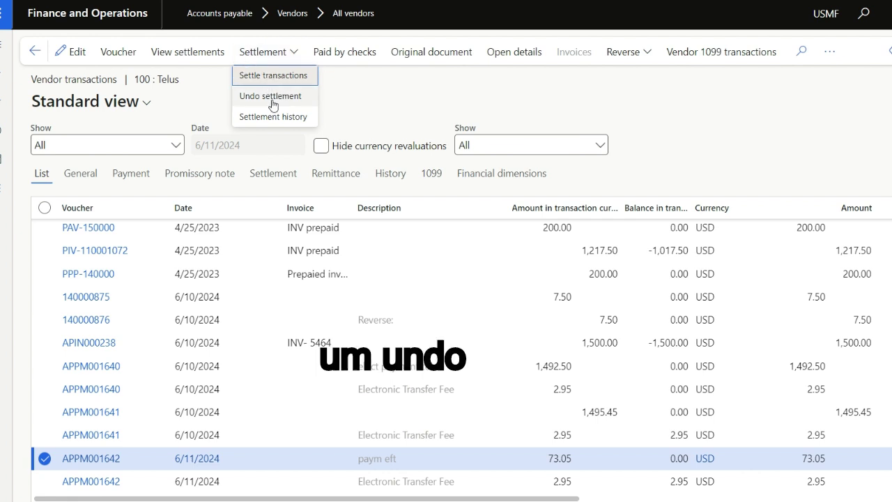
left_click(272, 98)
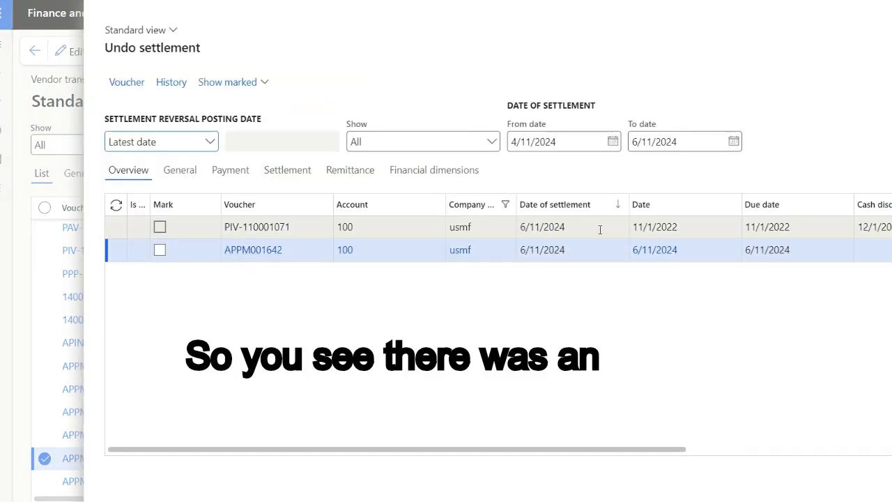
left_click_drag(540, 450, 499, 441)
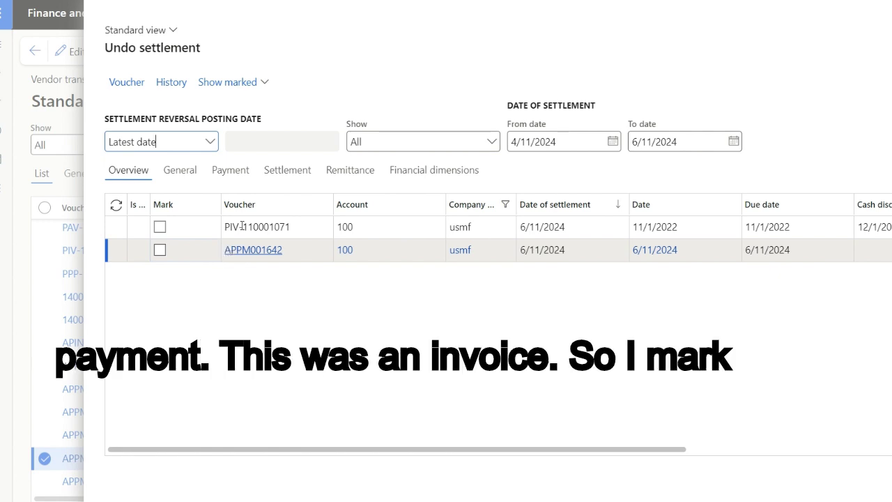
left_click(160, 227)
left_click(159, 249)
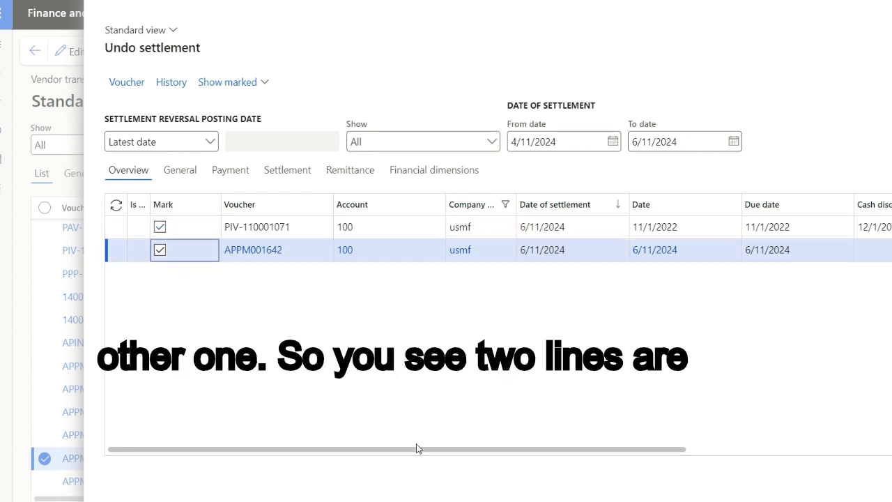
left_click_drag(444, 450, 287, 431)
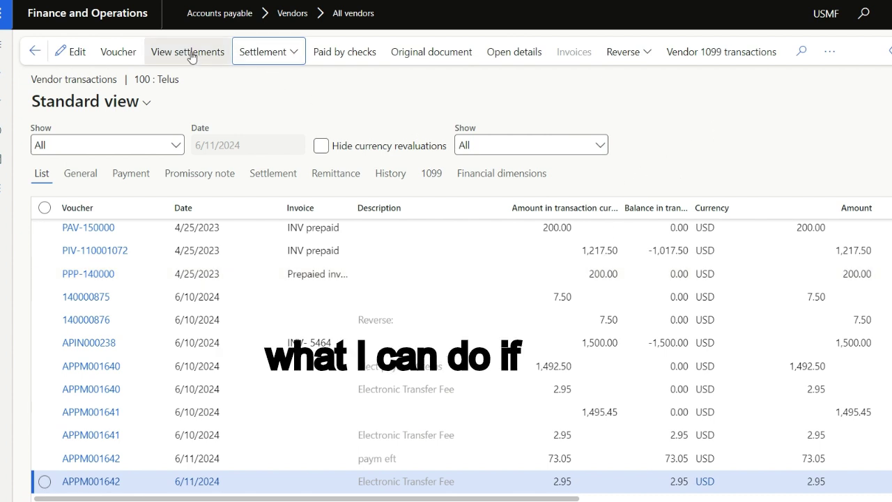
left_click(213, 52)
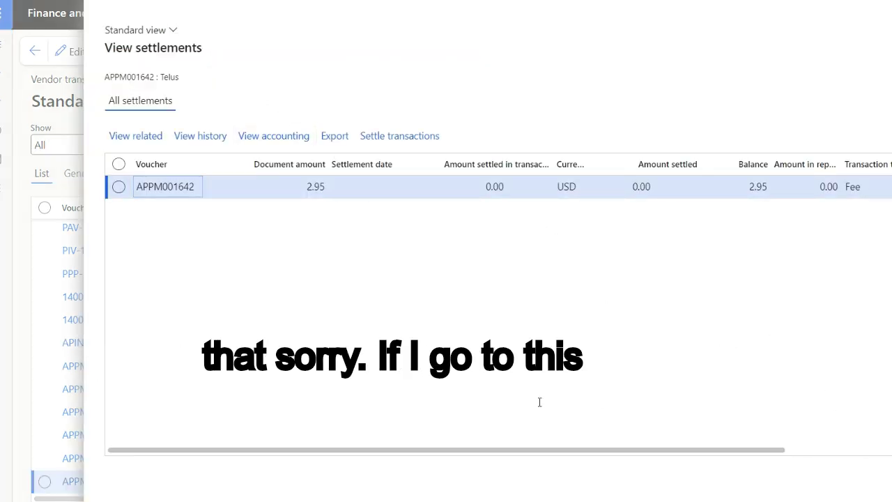
key("Escape")
left_click(255, 460)
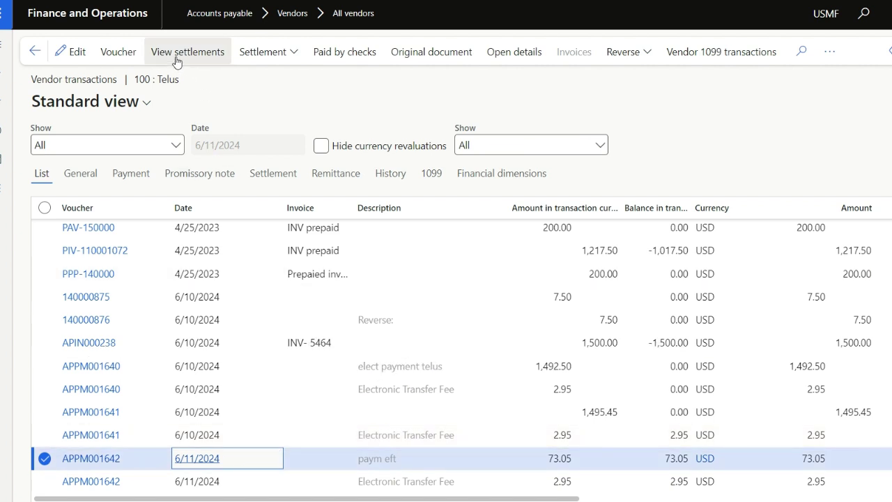
left_click(202, 53)
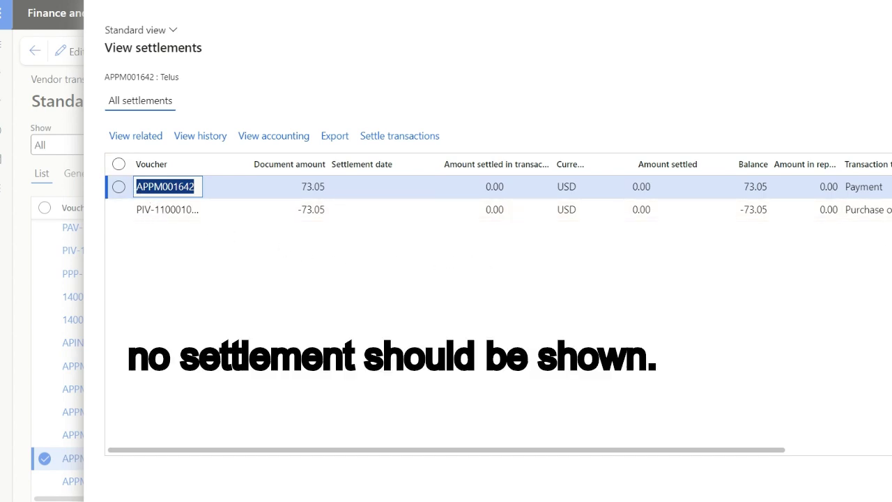
key("Escape")
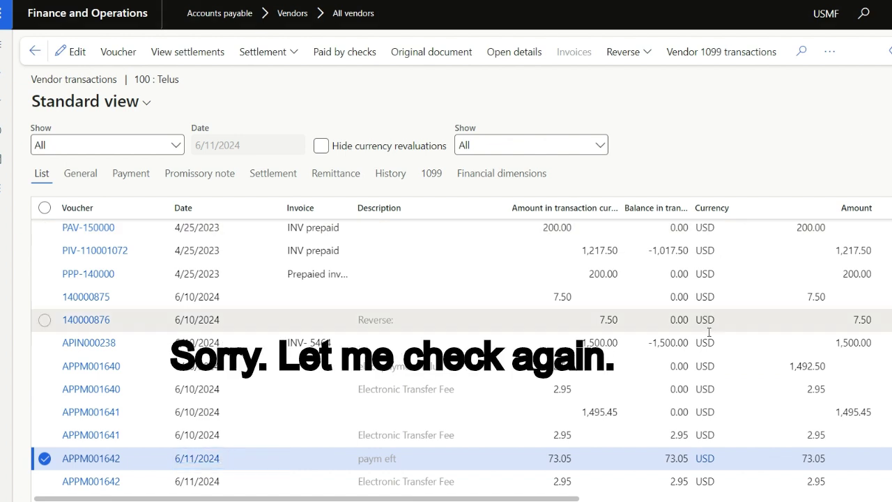
key("Down")
left_click(319, 458)
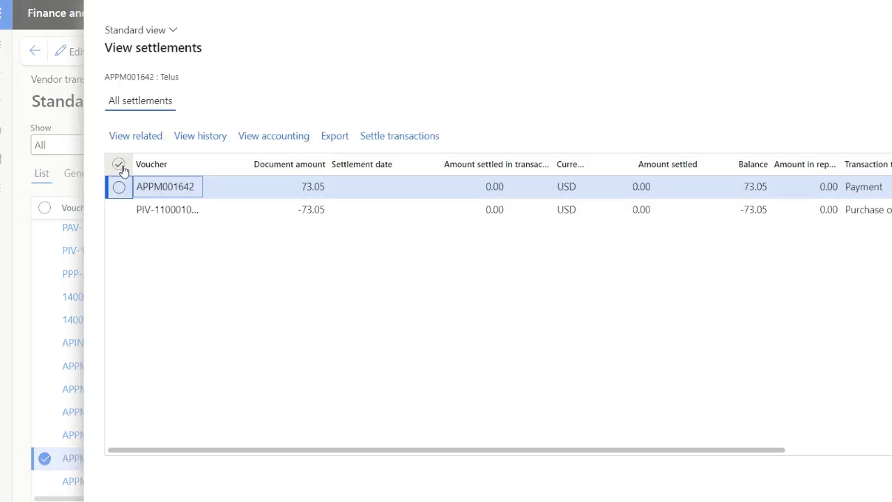
left_click(119, 166)
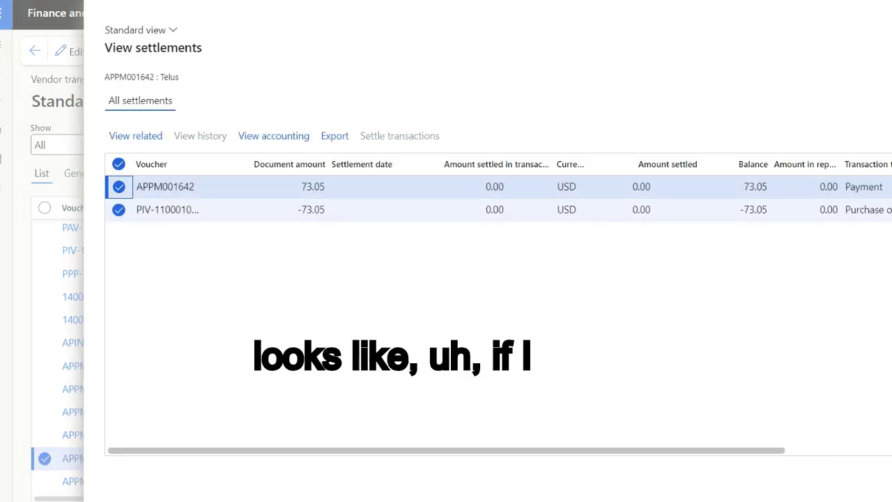
key("Escape")
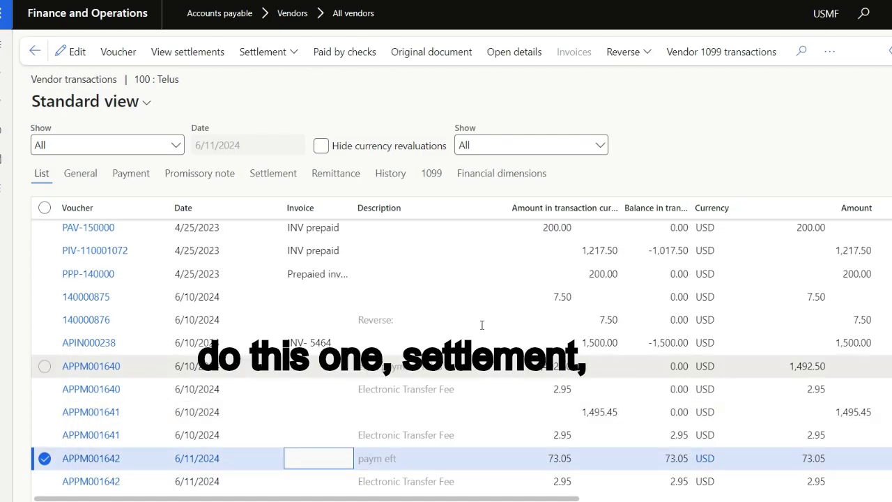
left_click(279, 54)
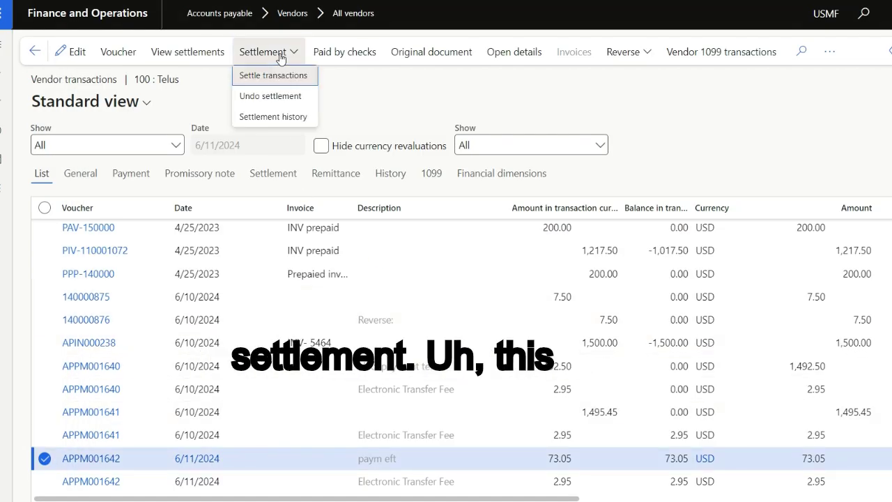
left_click(282, 78)
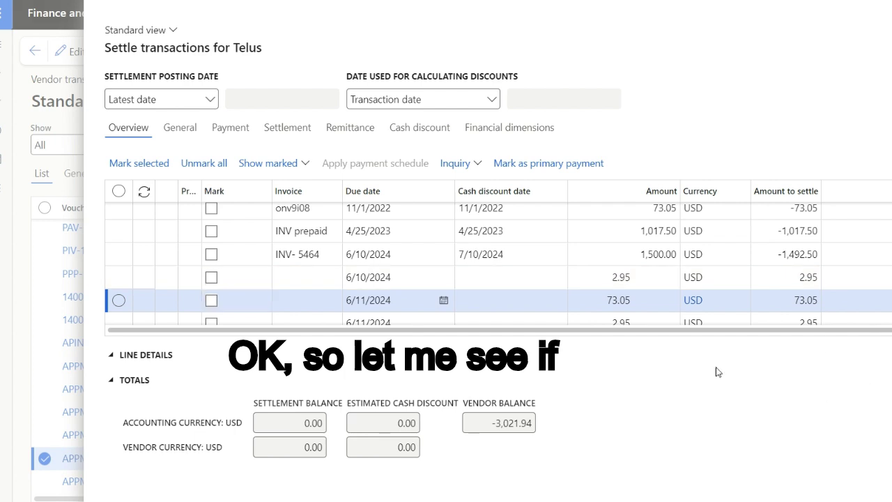
key("Escape")
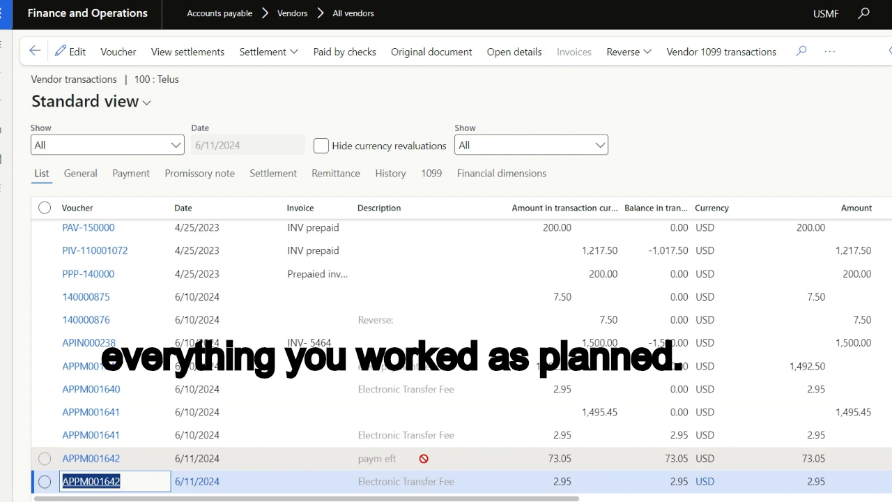
- Review APPM001642's settlements and settlement history, then go back to journal 00954's lines
left_click(230, 458)
left_click(179, 60)
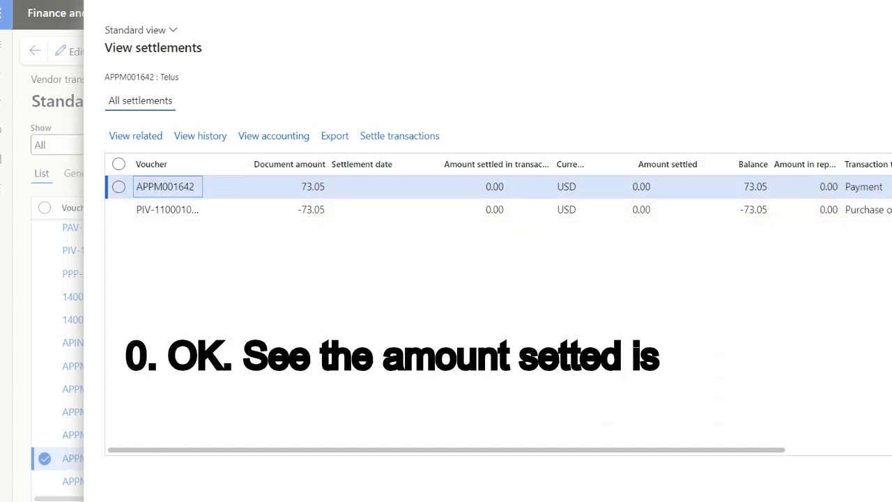
key("Escape")
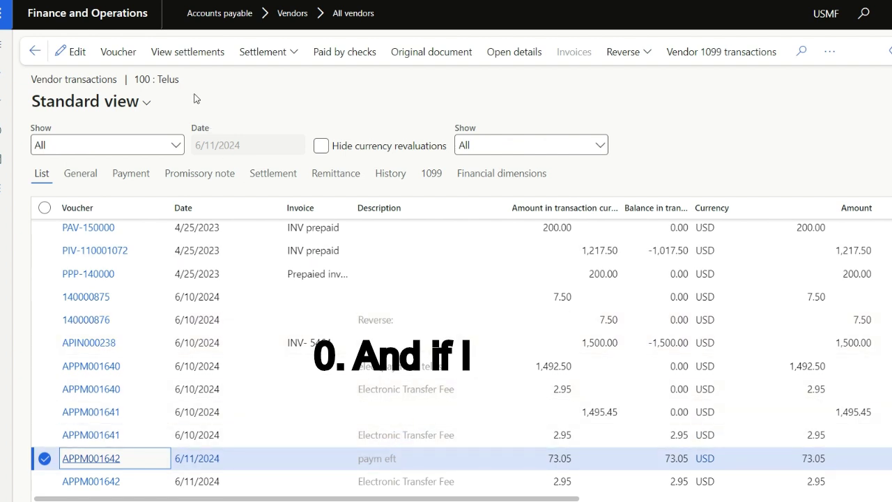
left_click(264, 53)
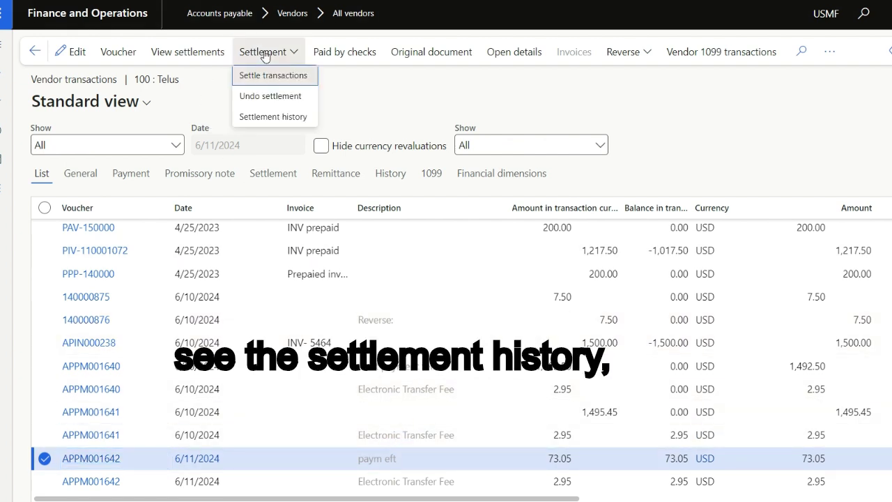
left_click(272, 121)
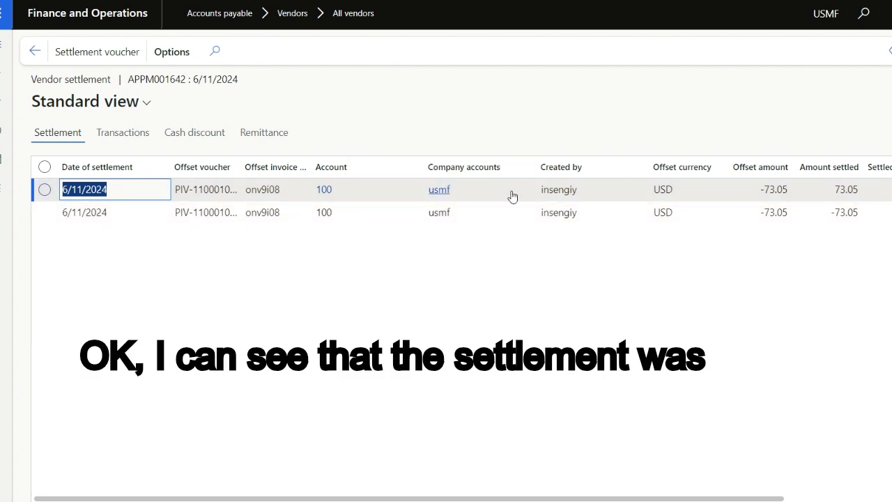
key("Escape")
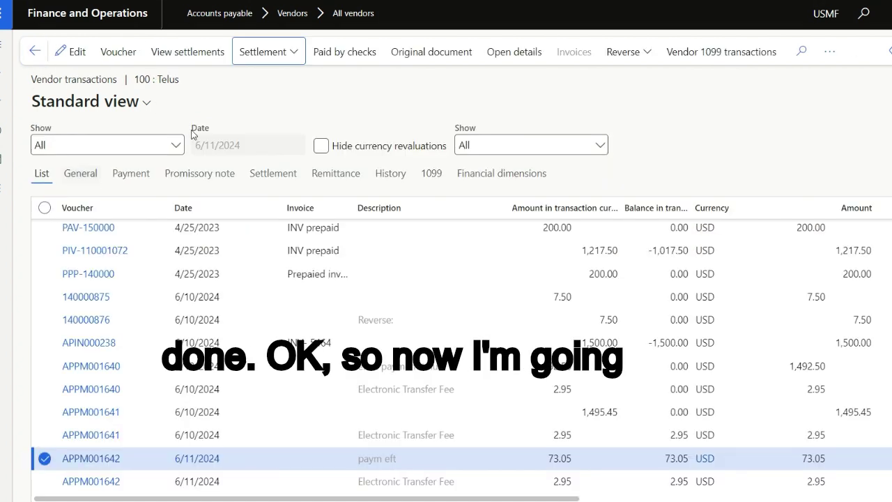
key("Escape")
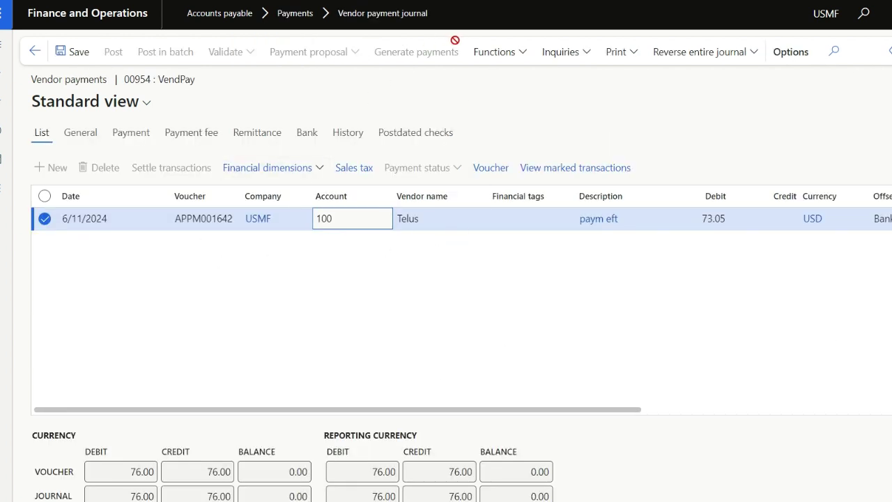
- Create journal 00955 named VendPay, described 'Vendor Payment reverse payment', and open its lines
left_click(34, 51)
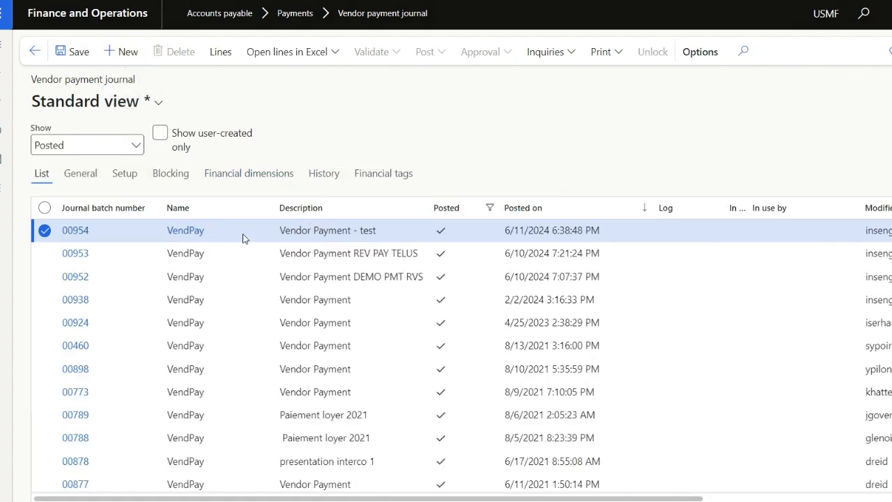
left_click(283, 236)
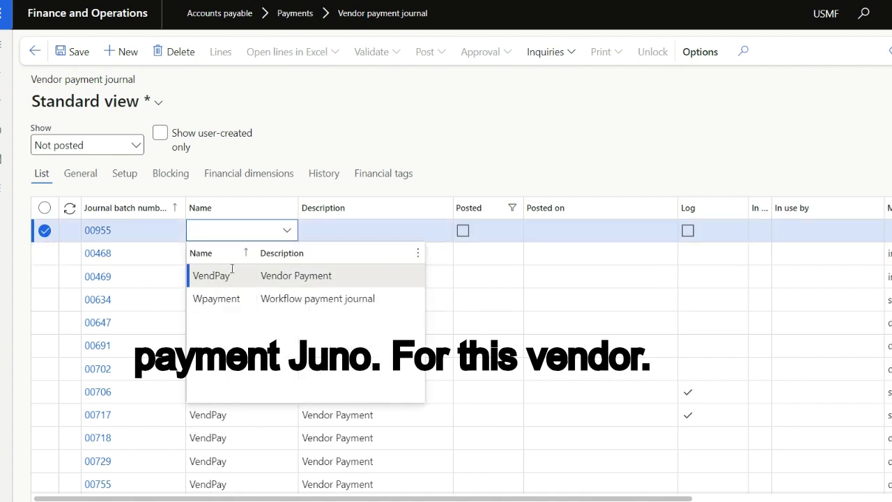
key("Return")
left_click(422, 233)
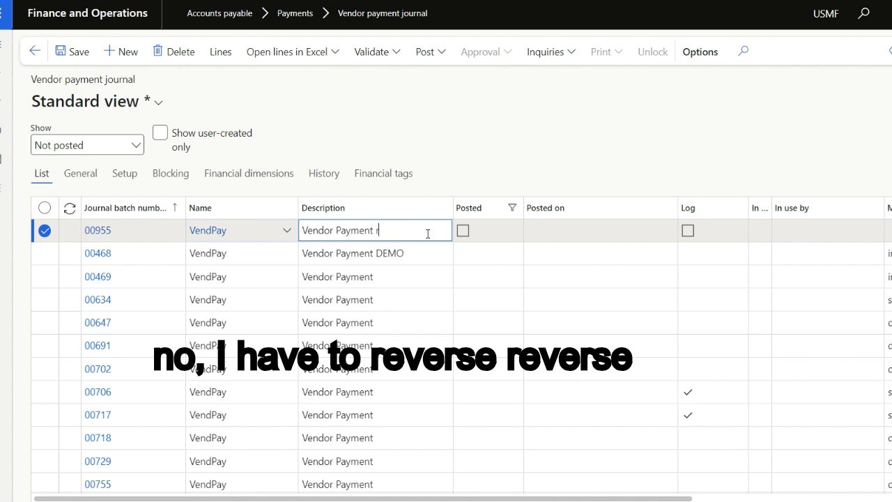
type("erse payment")
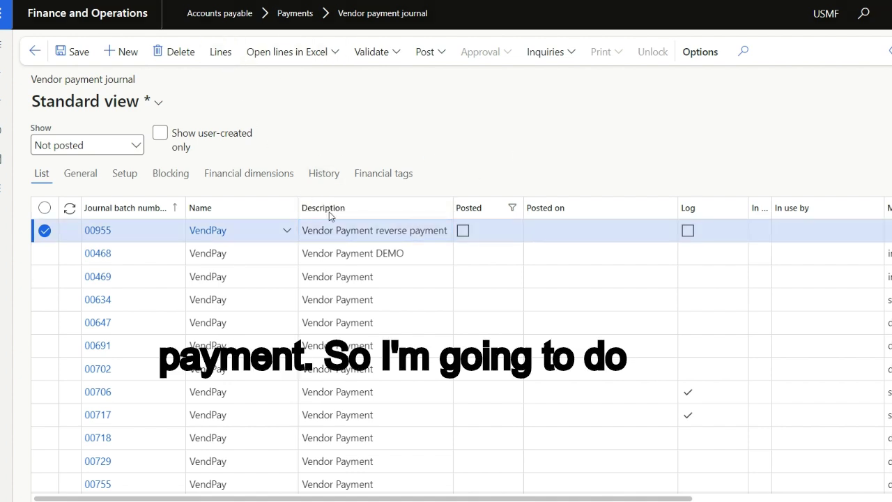
double_click(393, 231)
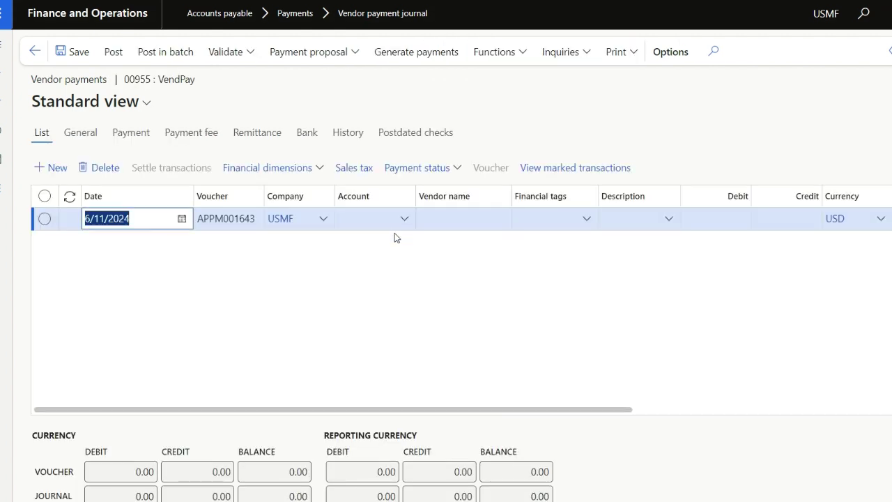
- Enter vendor account 100 (Telus) on journal 00955's new line
left_click(407, 227)
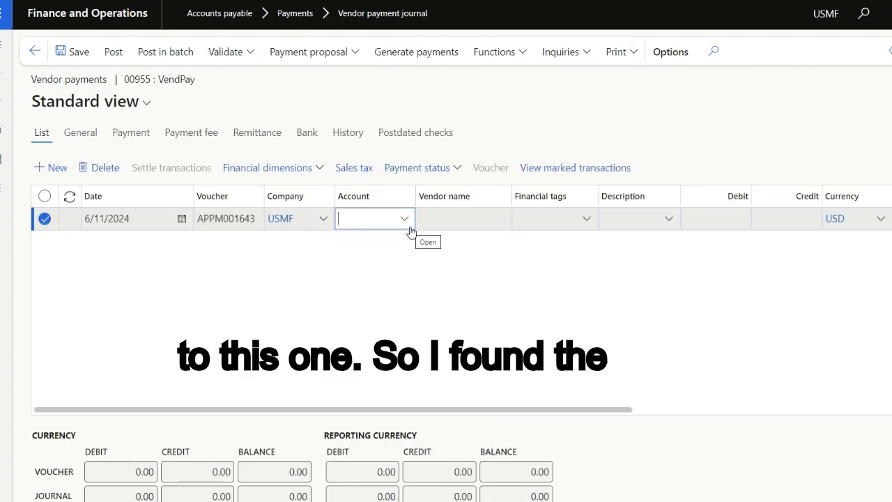
type("100")
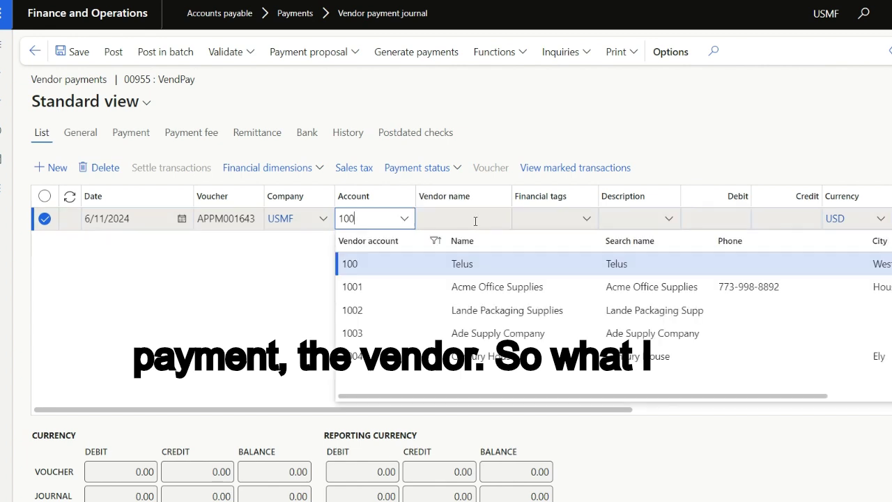
key("Tab")
key("Tab")
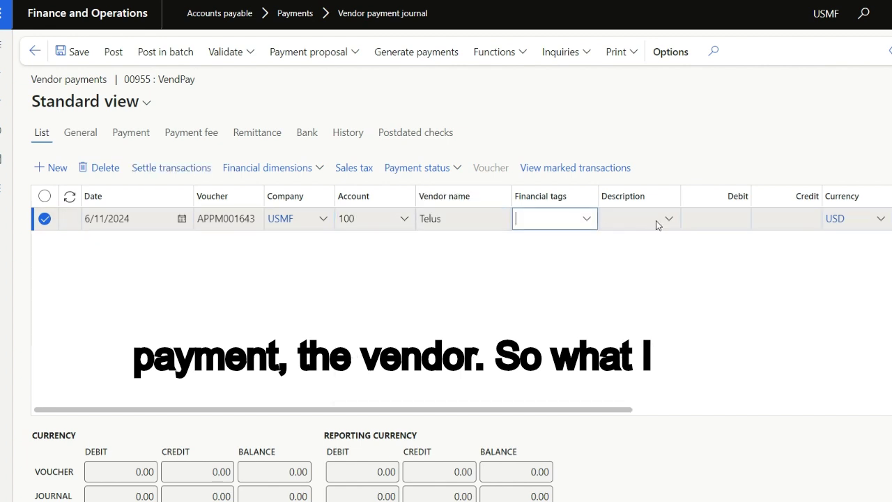
left_click(726, 223)
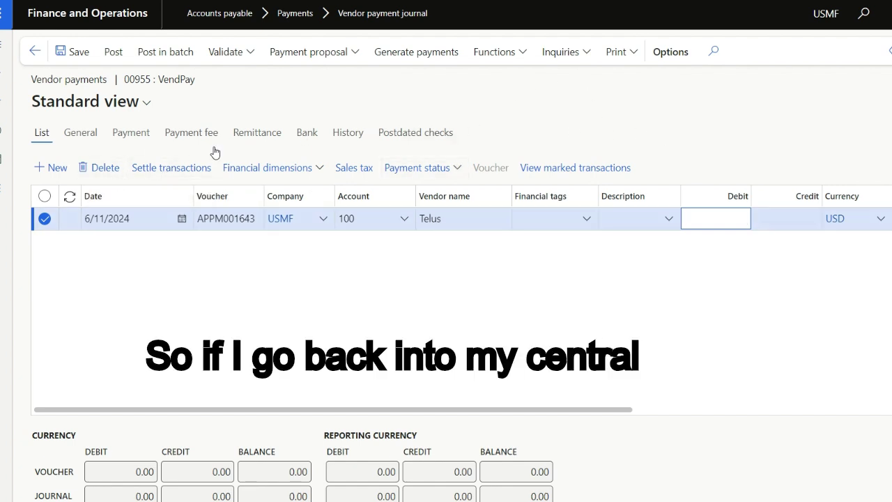
- Settle the Telus line against the marked 6/11/2024 73.05 payment, giving it a 73.05 credit
left_click(155, 168)
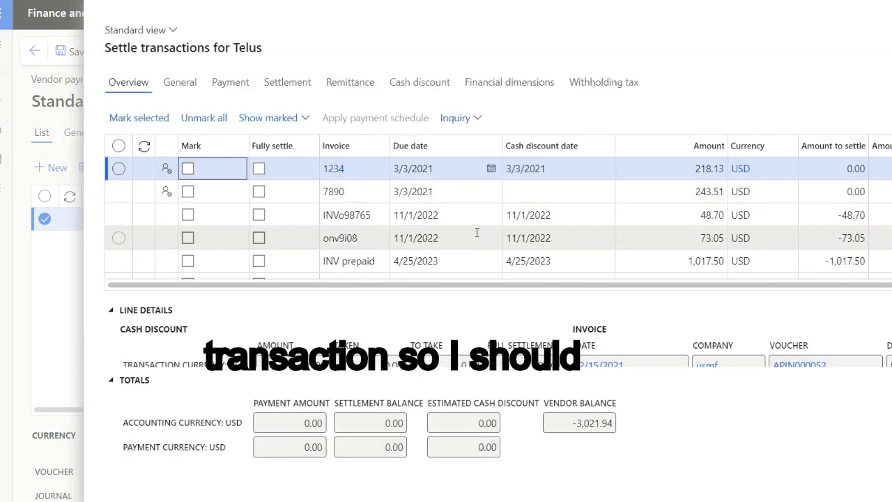
scroll(570, 246, "down", 2)
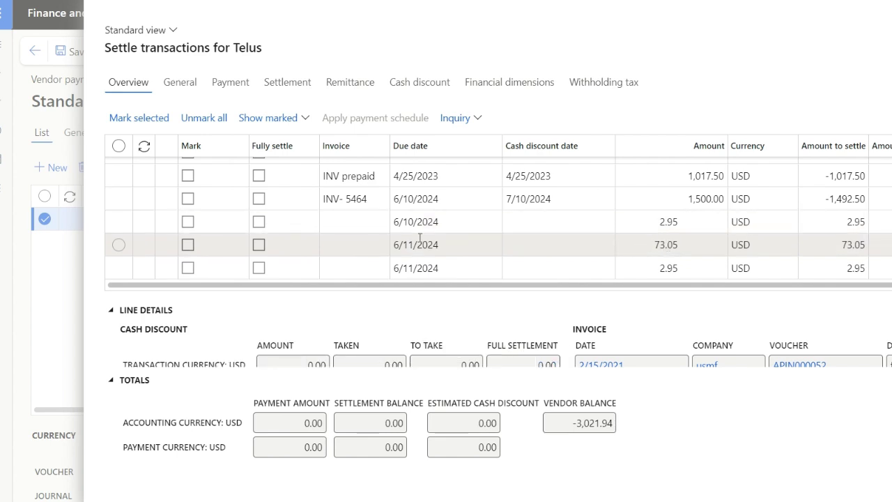
left_click(188, 245)
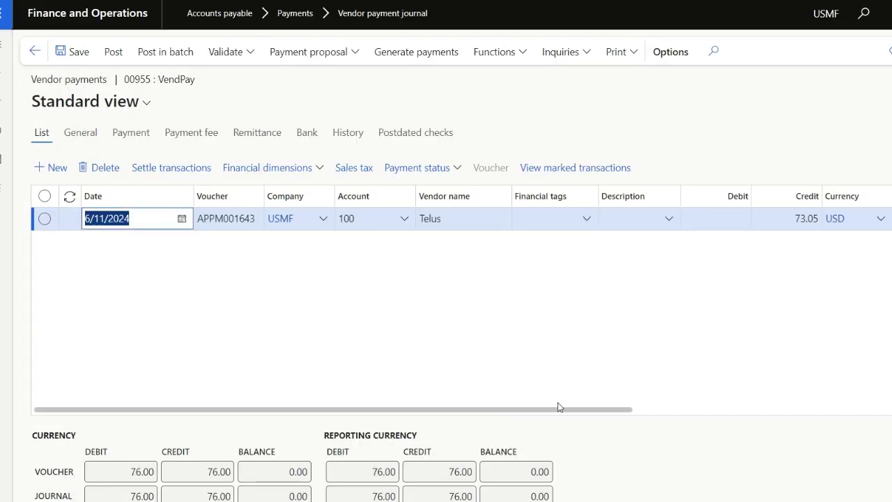
- Post the Telus 73.05 reversal journal and return to vendor transactions showing voucher APPM001643
left_click_drag(558, 411, 518, 408)
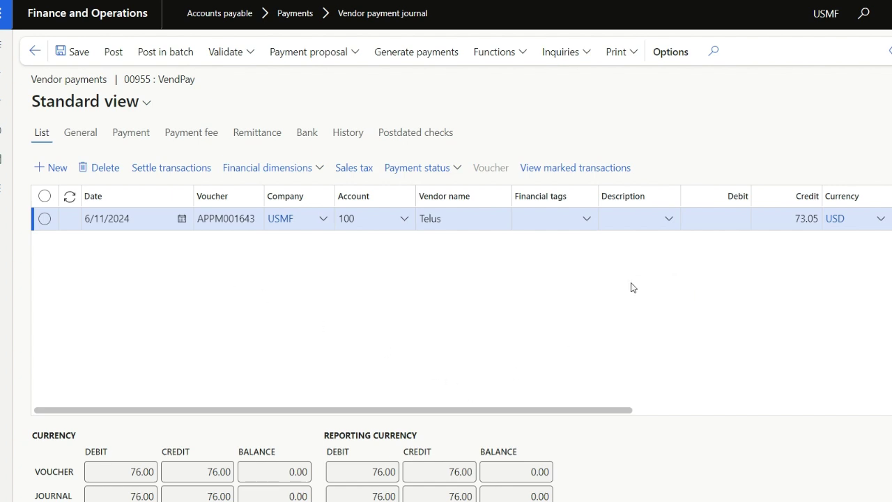
left_click_drag(518, 412, 403, 415)
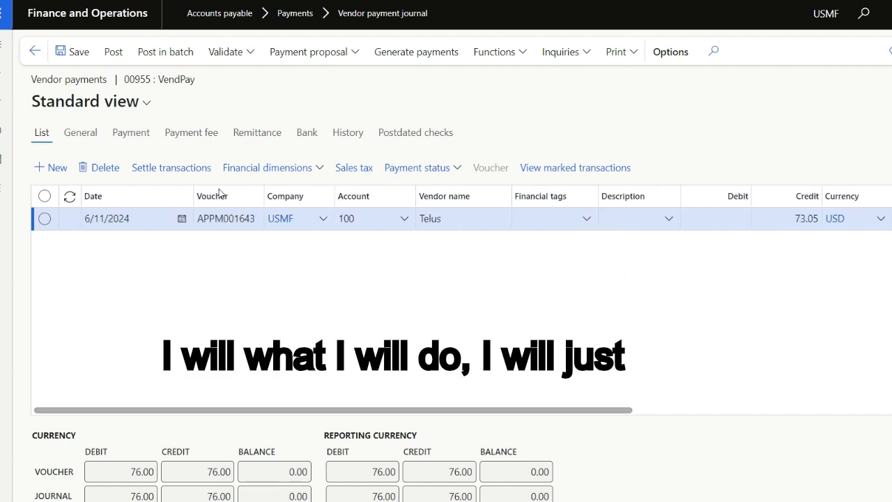
left_click(225, 56)
left_click(465, 93)
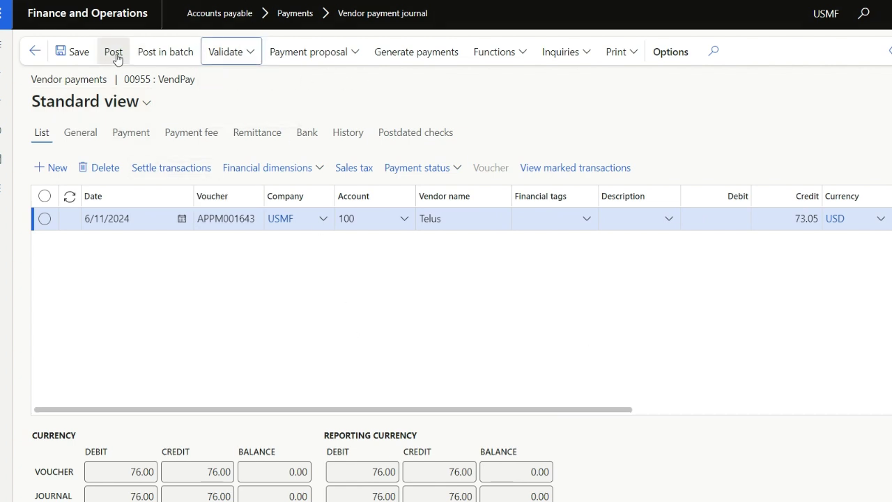
left_click(113, 55)
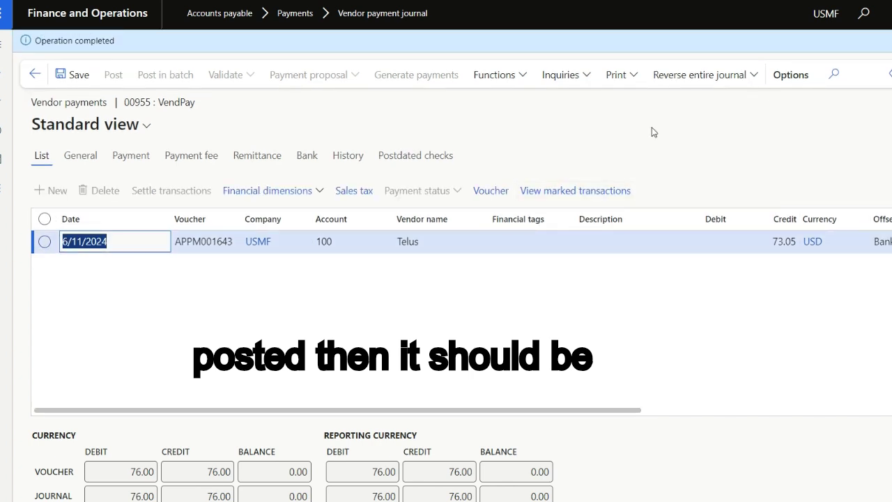
left_click_drag(471, 411, 218, 363)
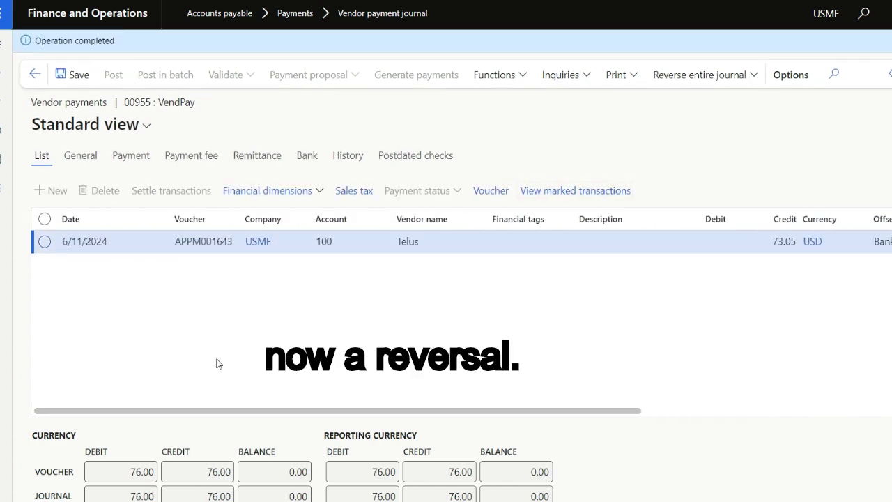
left_click(33, 74)
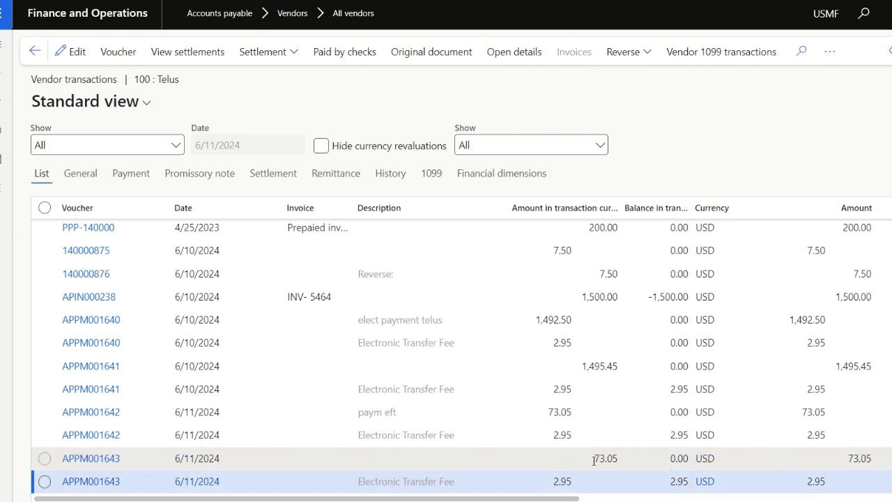
left_click(581, 419)
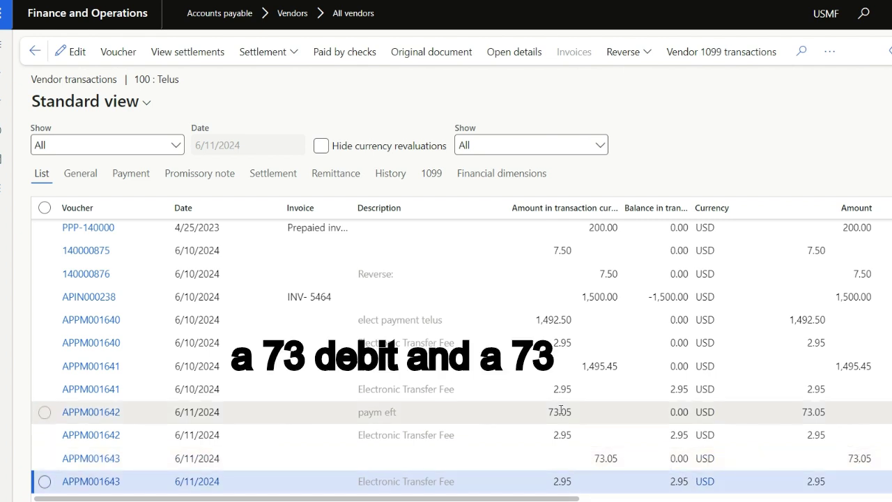
left_click(612, 460)
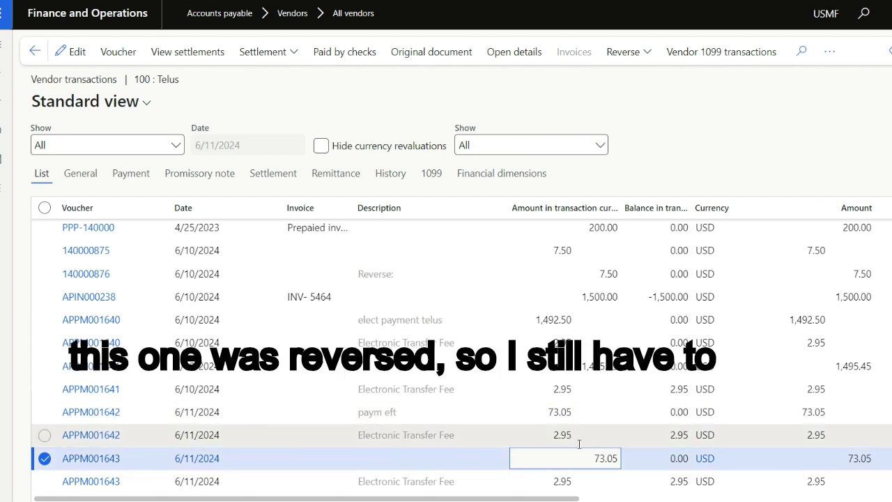
scroll(584, 461, "up", 3)
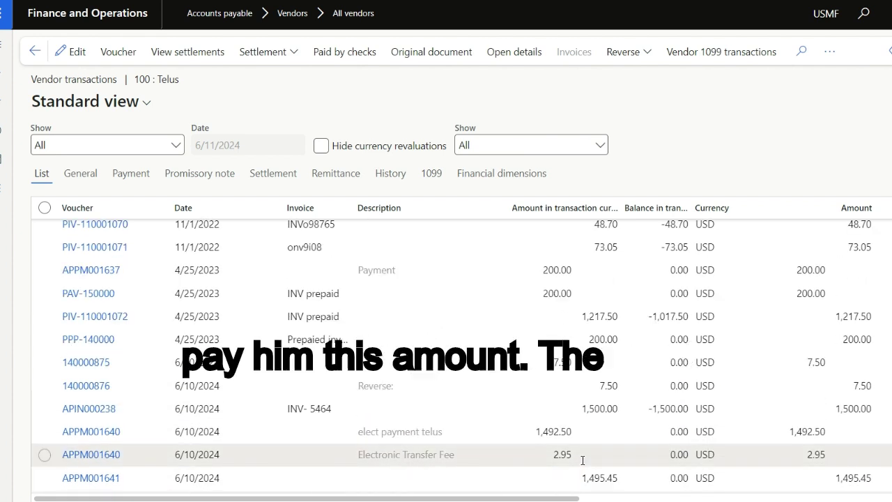
left_click(604, 248)
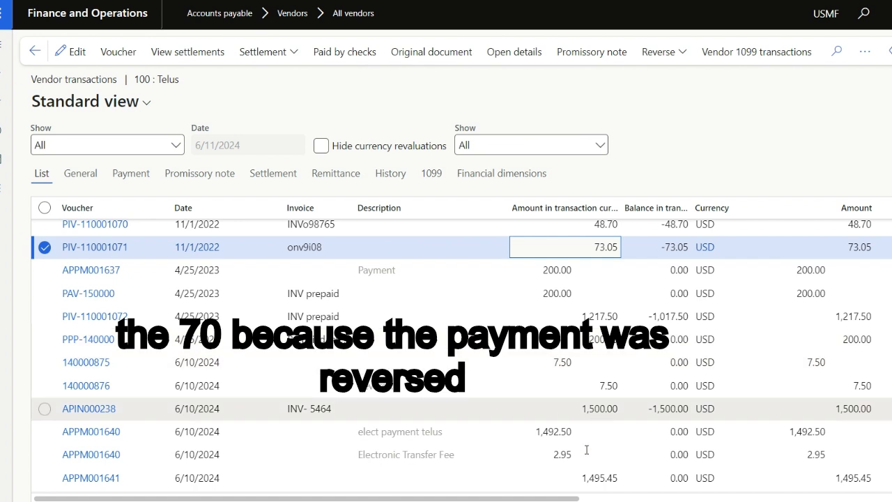
scroll(454, 396, "down", 3)
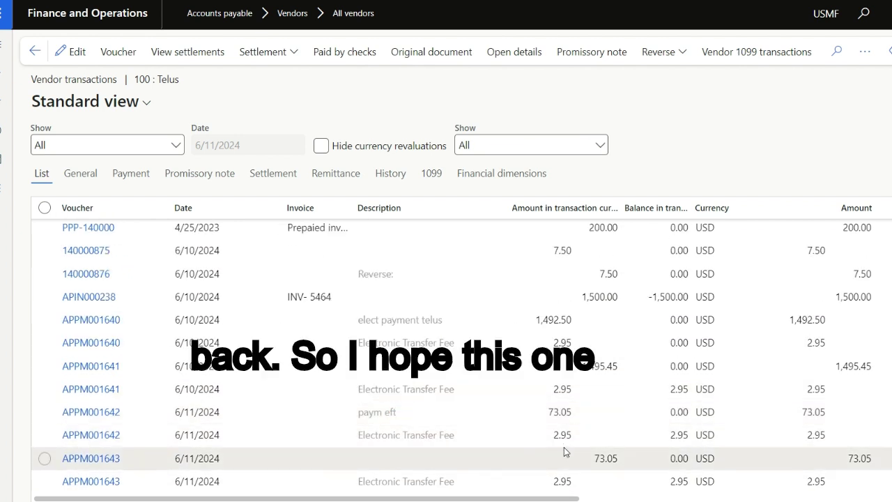